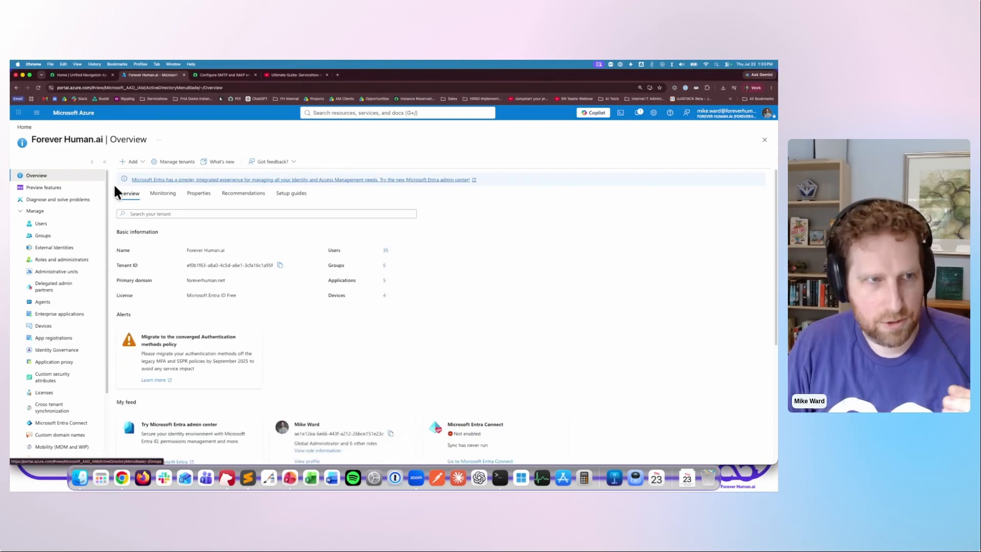
- Open the ServiceNow Email - IMAP and SMTP app registration and review its redirect URI and API permissions
left_click(54, 338)
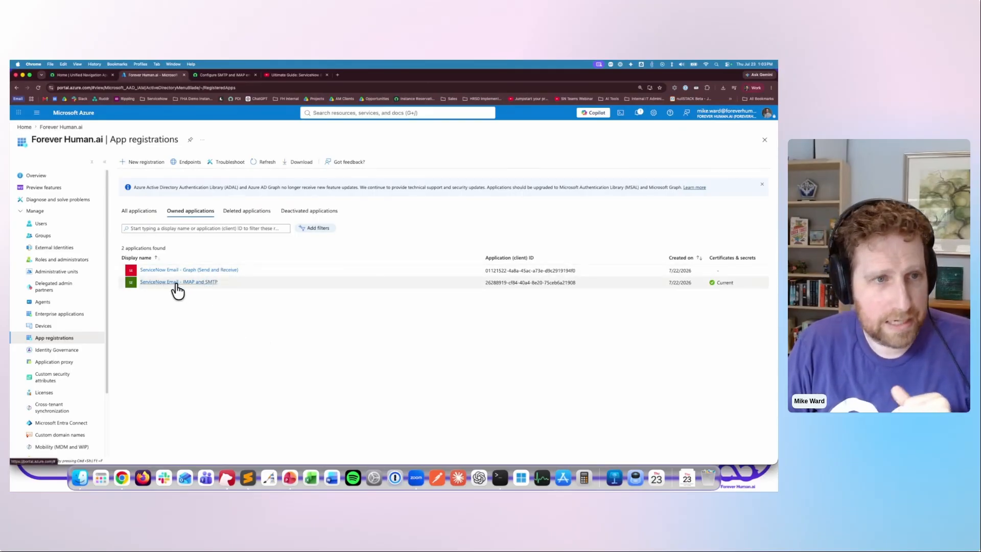
left_click(187, 283)
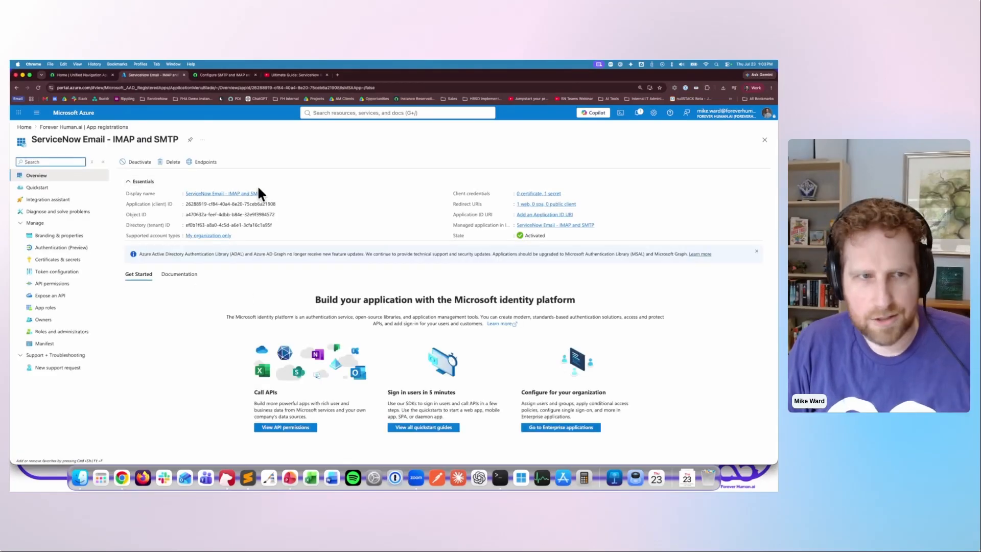
left_click(529, 204)
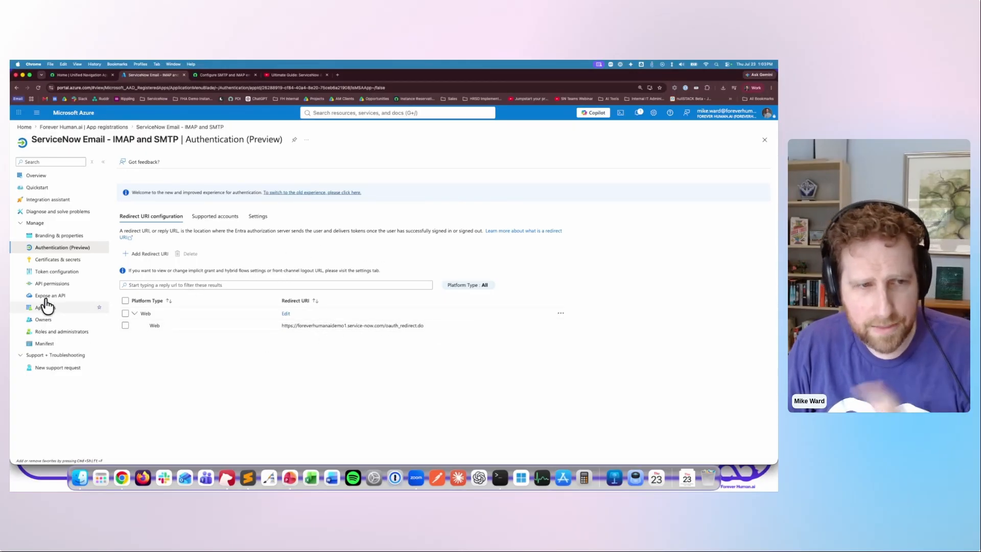
left_click(61, 284)
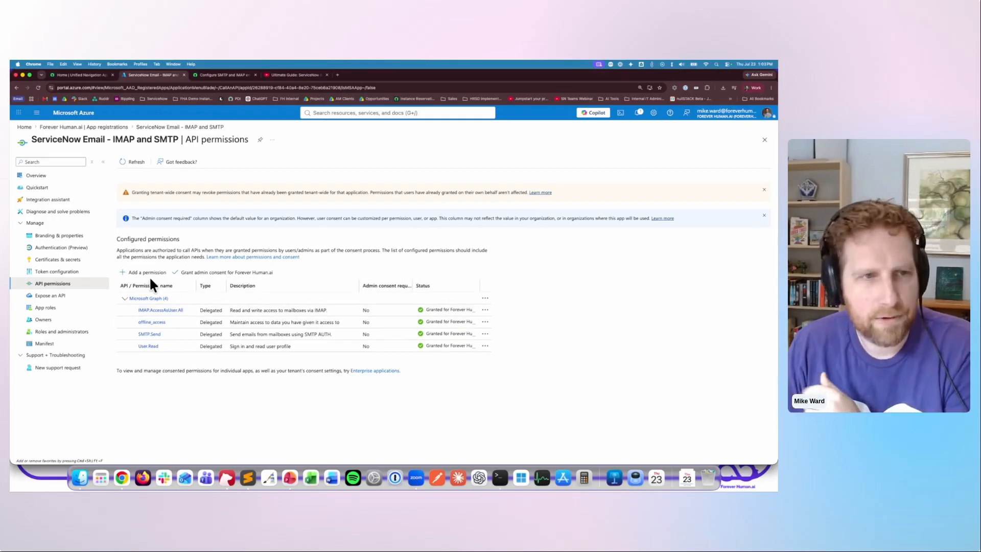
- Review the IMAP and SMTP Secret entry among the app registration's client secrets
left_click(77, 261)
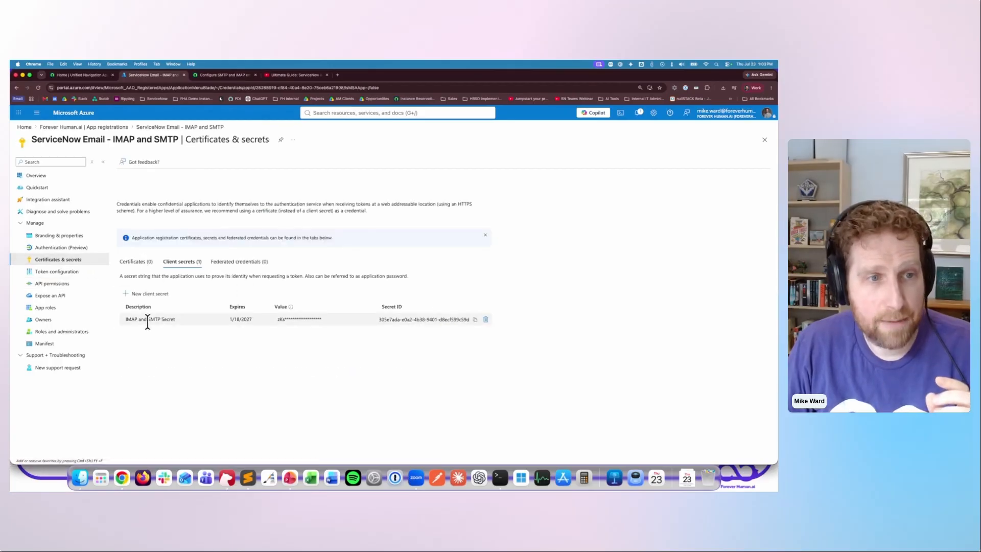
double_click(302, 319)
left_click(312, 336)
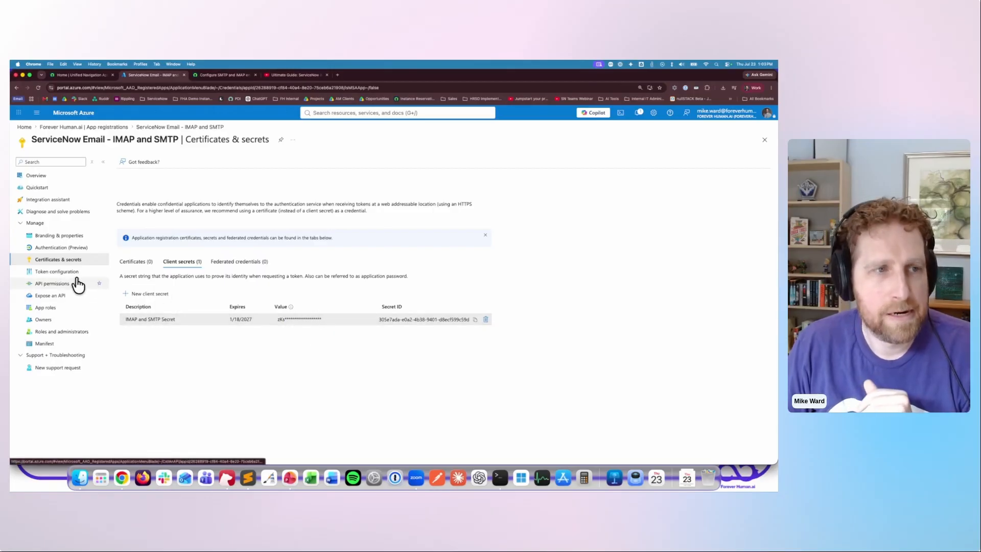
- Locate the app registration's application (client) ID and its OAuth 2.0 authorization endpoint (v2)
left_click(37, 176)
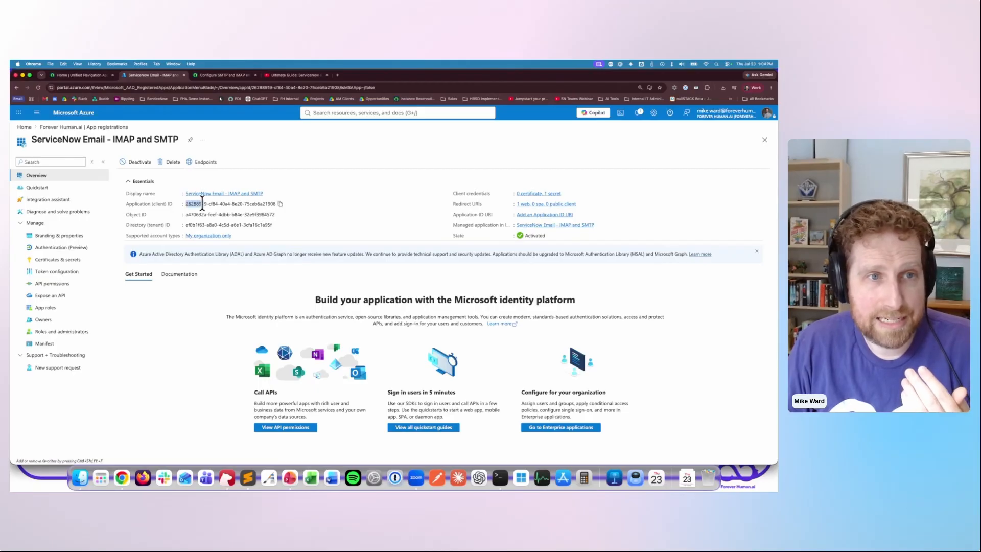
left_click_drag(202, 203, 280, 211)
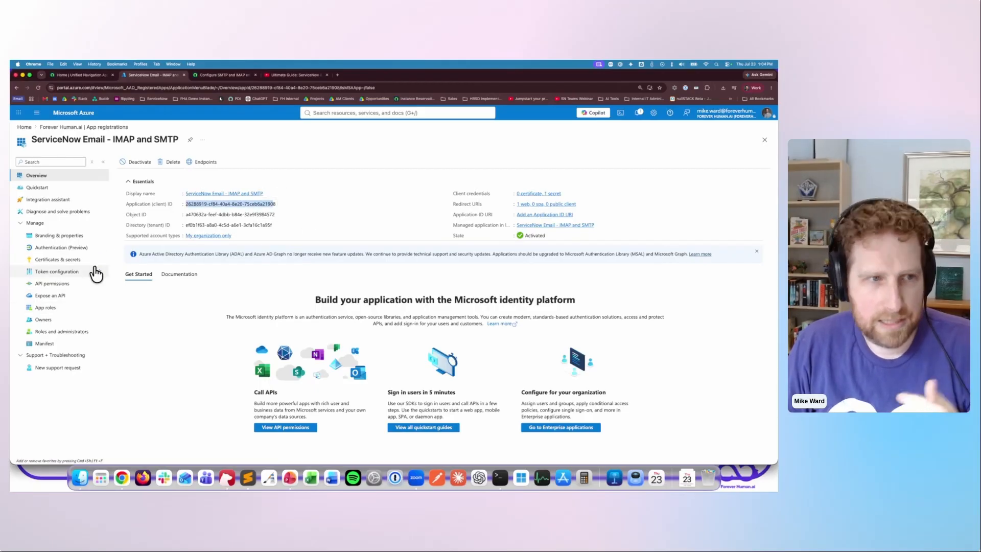
left_click(202, 162)
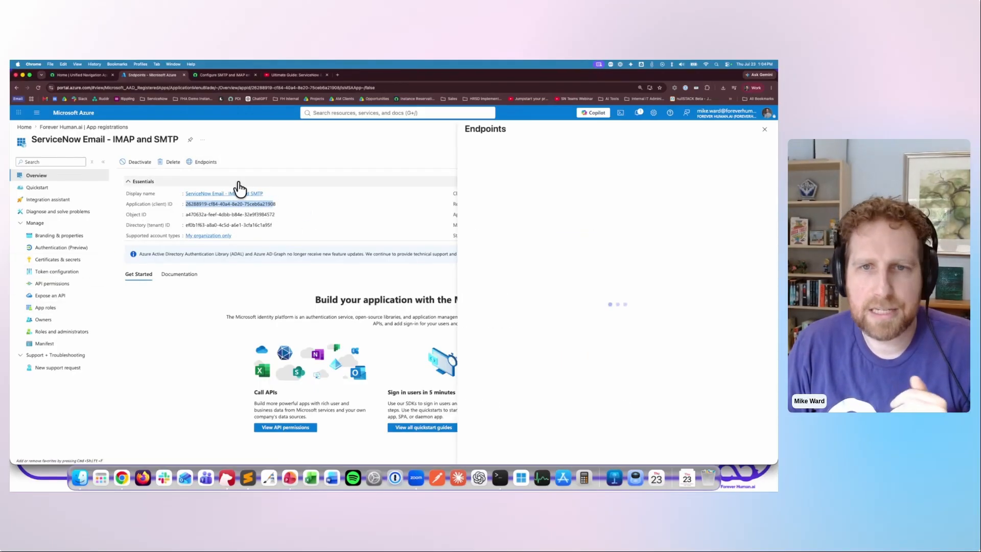
left_click_drag(701, 256, 623, 255)
left_click(624, 255)
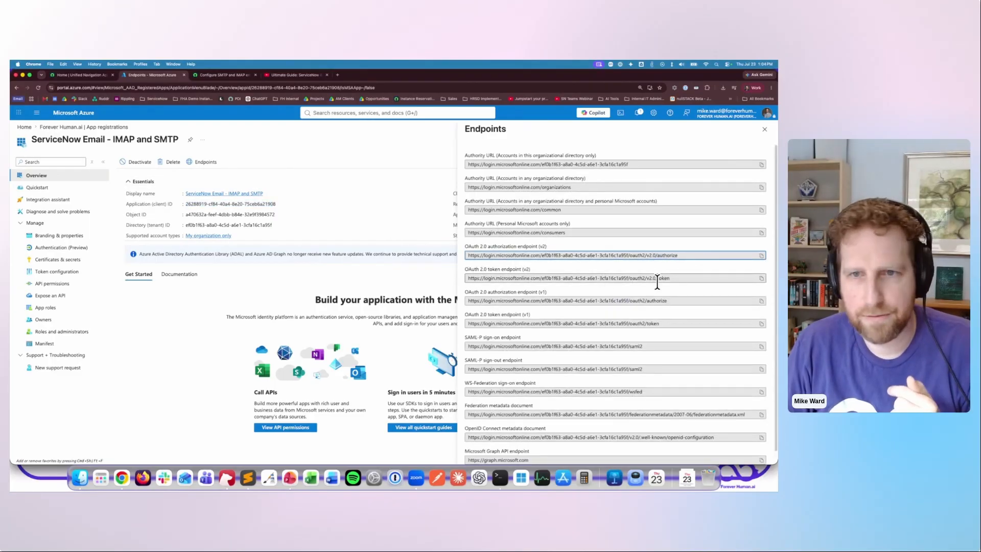
- Switch to ServiceNow, filter the navigator for oauth, and open the M365 Email - IMAP and SMTP application registry
left_click(71, 75)
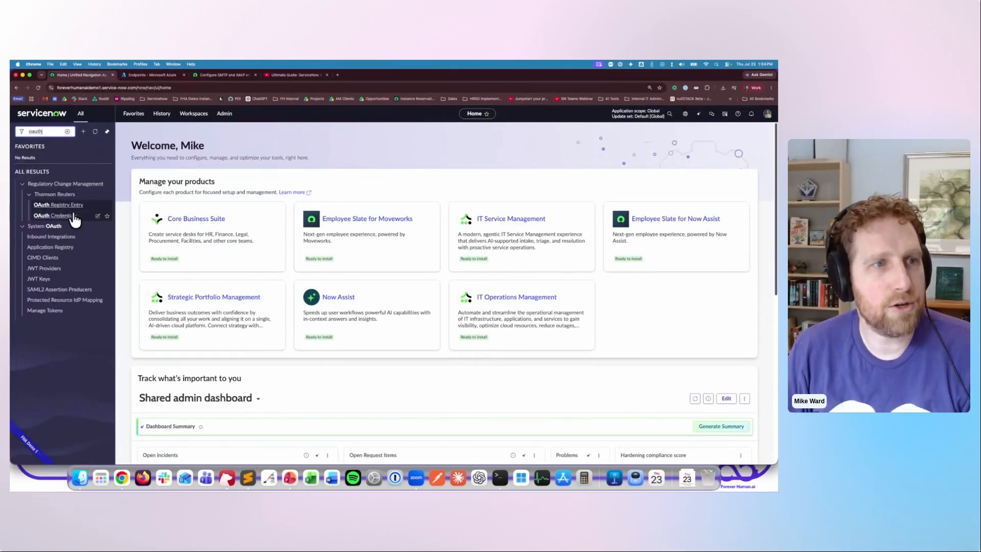
left_click(78, 248)
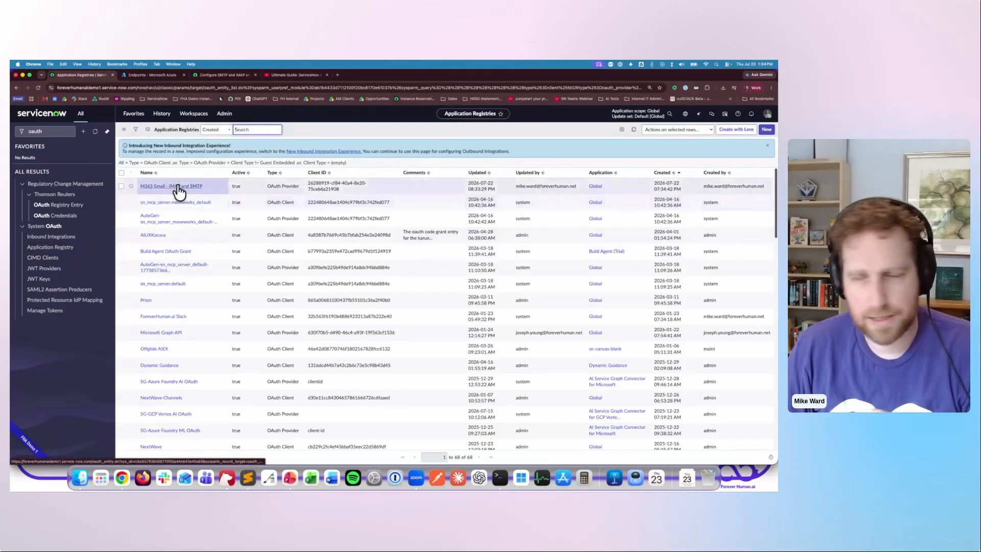
left_click(178, 192)
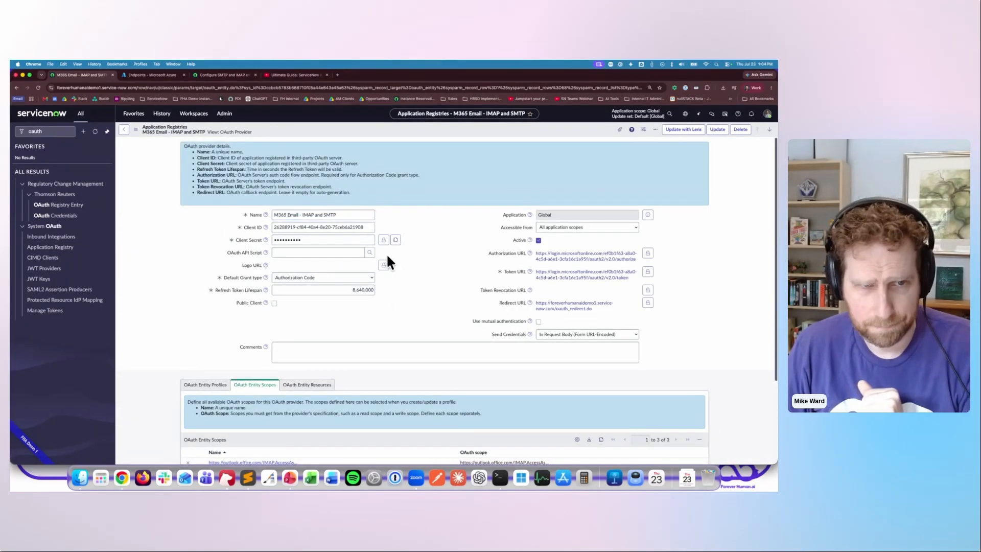
- Review the registry's name and compare its client ID with the application ID in the Azure app registration
left_click_drag(337, 215, 217, 221)
left_click(307, 240)
double_click(321, 227)
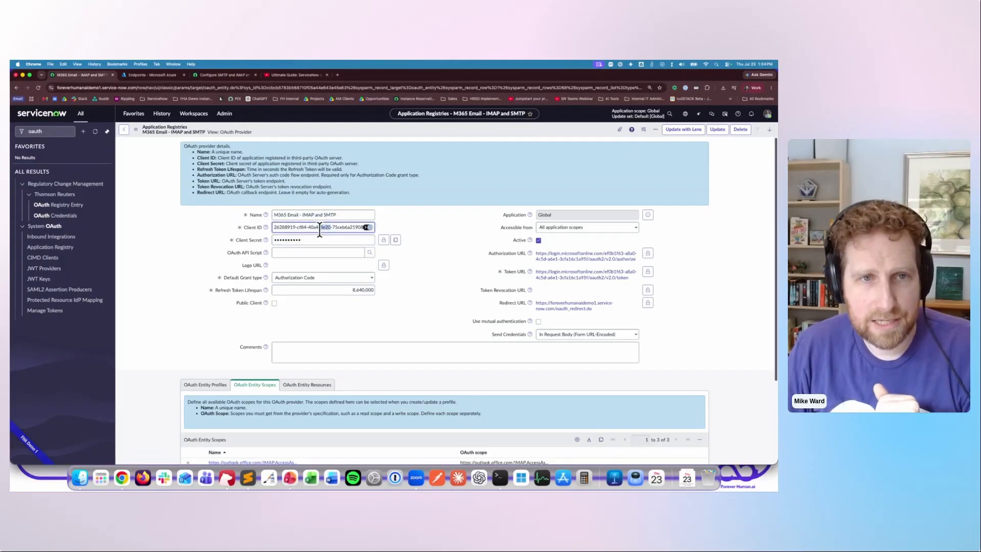
left_click(161, 78)
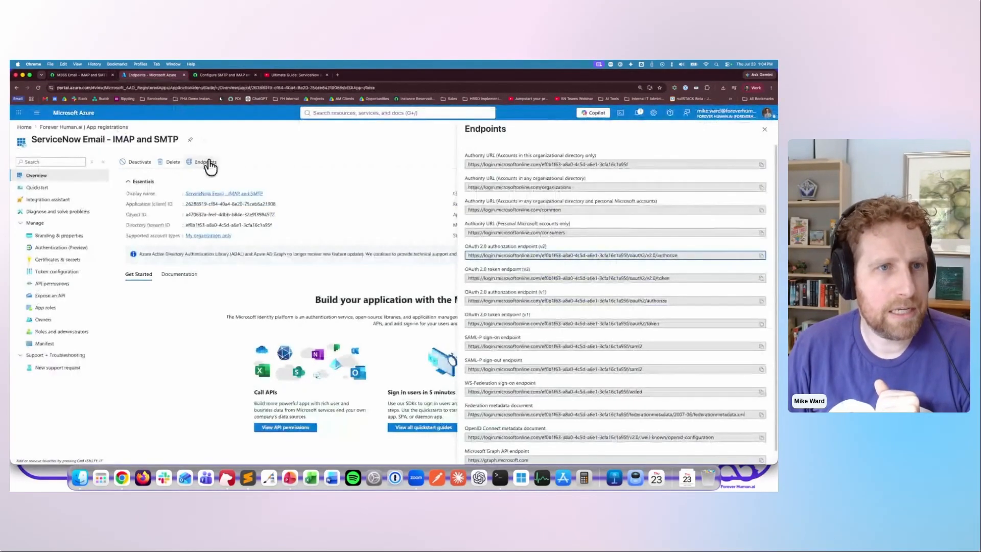
left_click(93, 75)
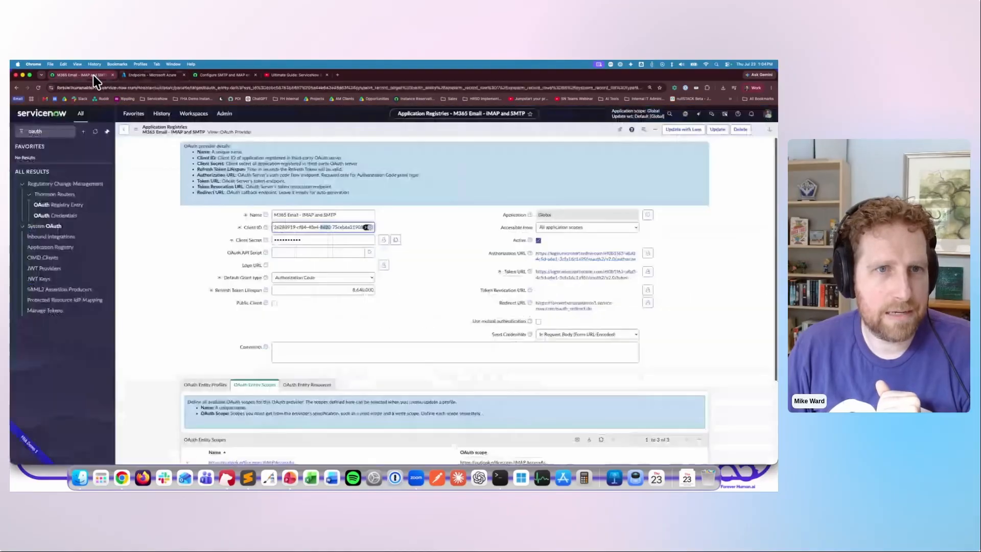
- Match the registry's client secret field to the client secret entry in the Azure app registration
left_click(317, 240)
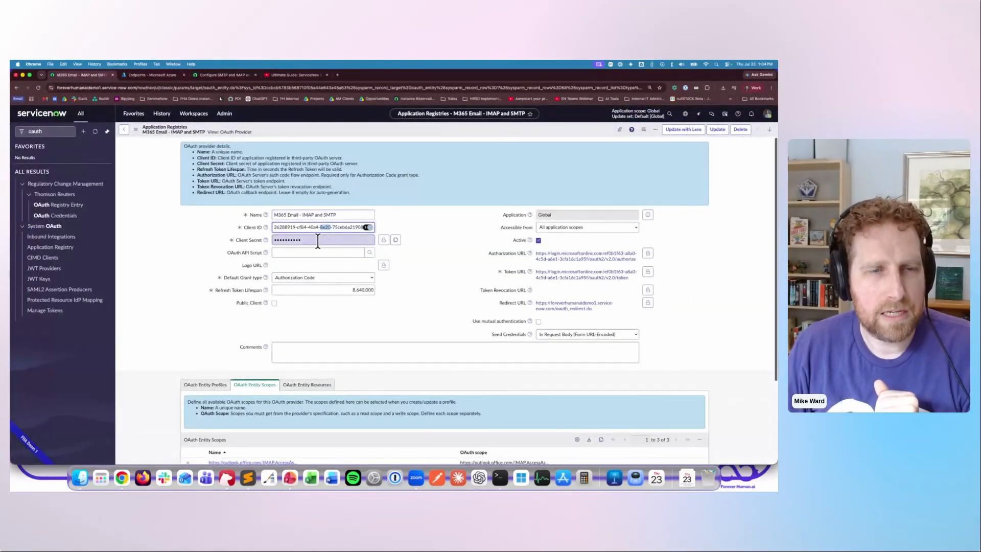
left_click(139, 74)
left_click(79, 261)
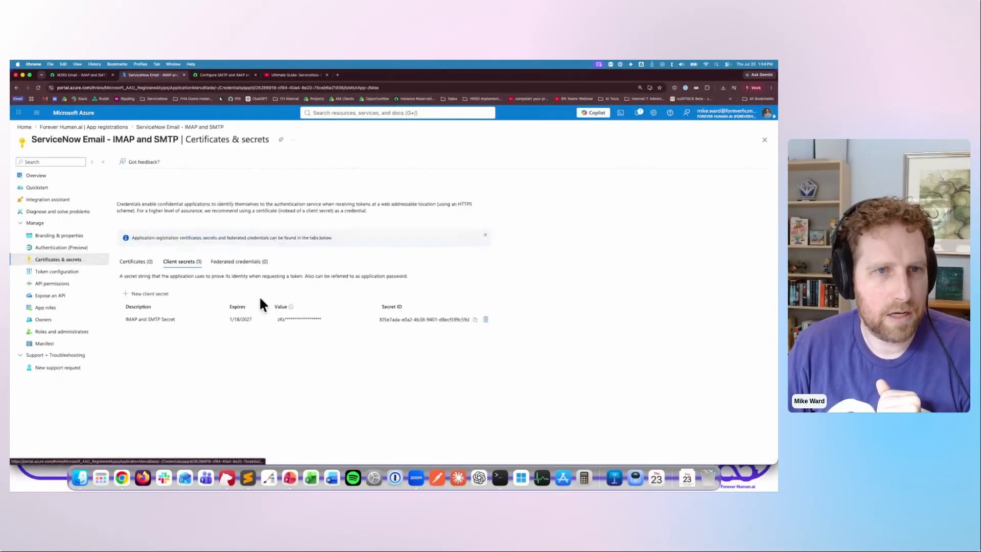
- Compare the registry's authorization and token URLs with the app registration's OAuth 2.0 v2 authorization and token endpoints in Azure
left_click(64, 74)
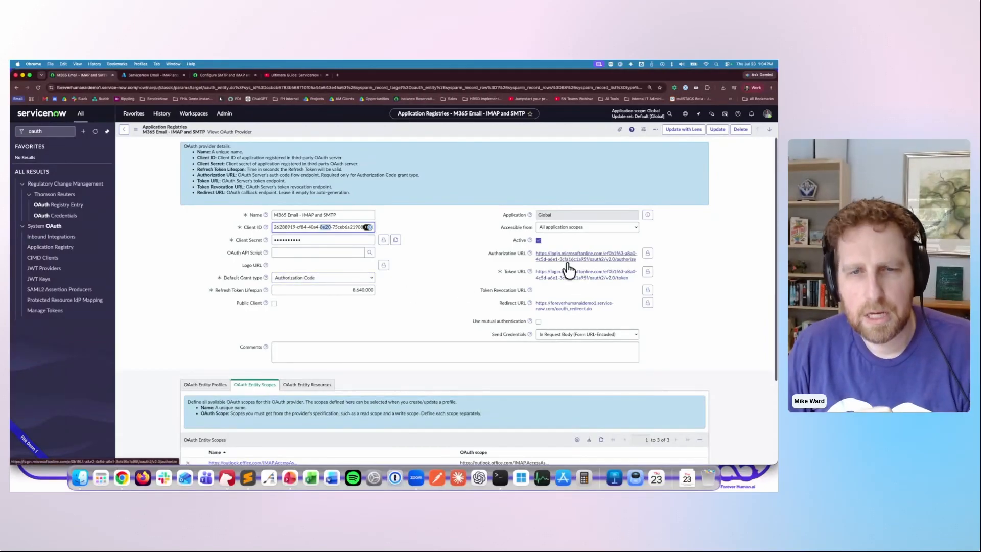
left_click(144, 76)
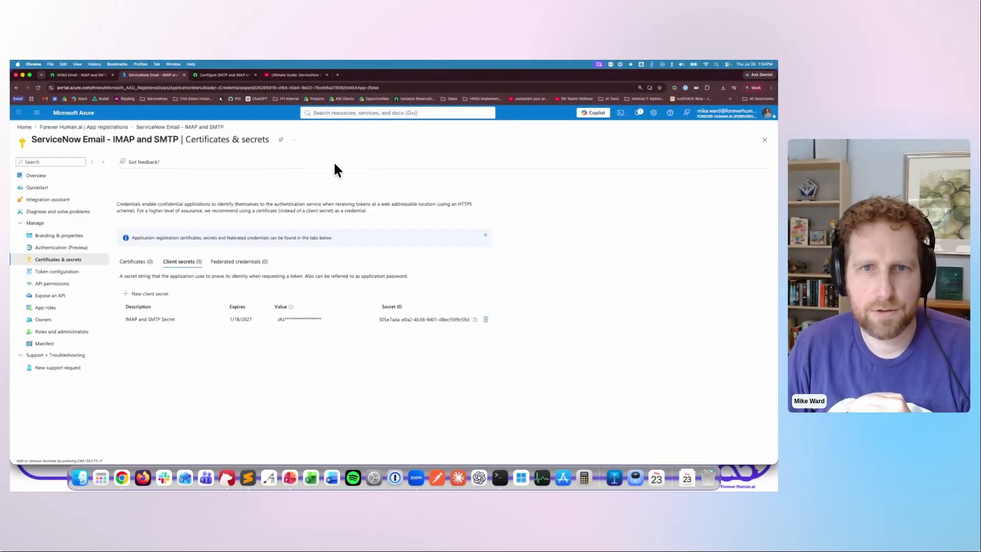
left_click(66, 177)
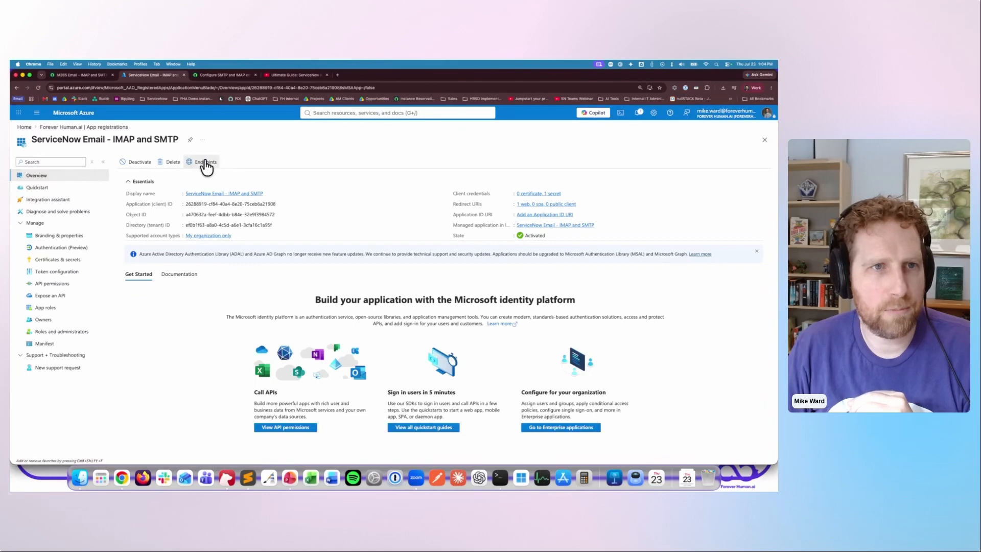
left_click(205, 162)
left_click_drag(548, 247, 676, 257)
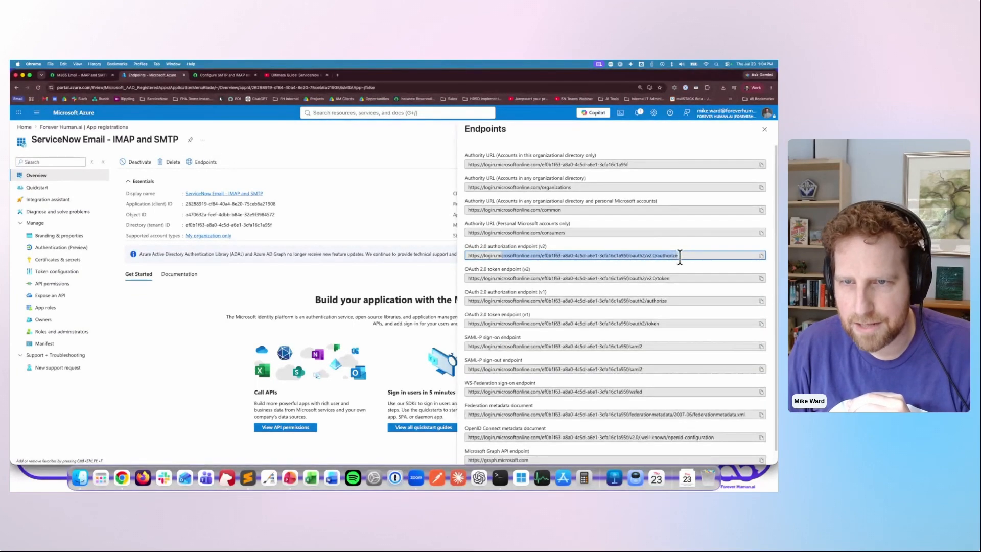
left_click(685, 258)
triple_click(650, 282)
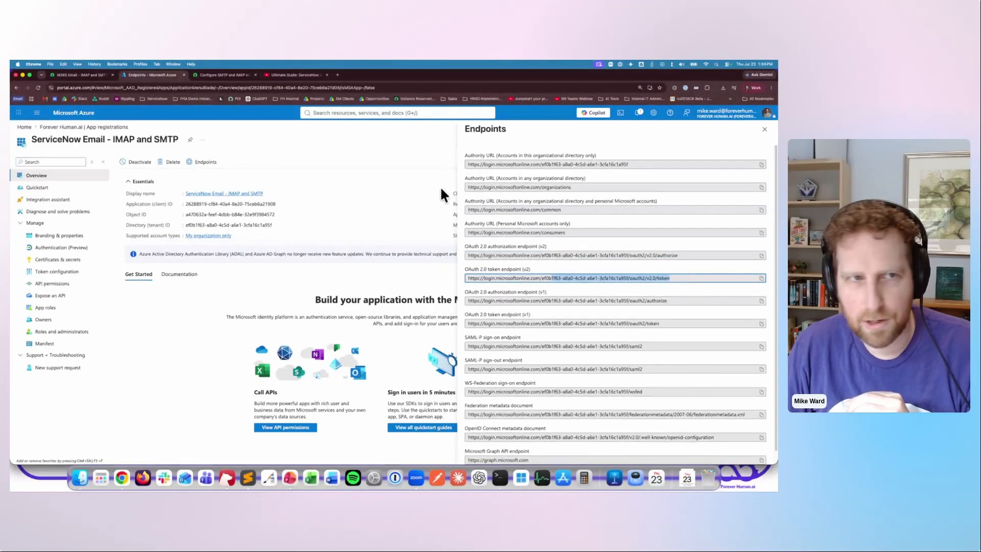
- Return to the ServiceNow registry and examine its OAuth entity profiles and scopes, including the full IMAP access scope
left_click(87, 76)
scroll(418, 295, "down", 3)
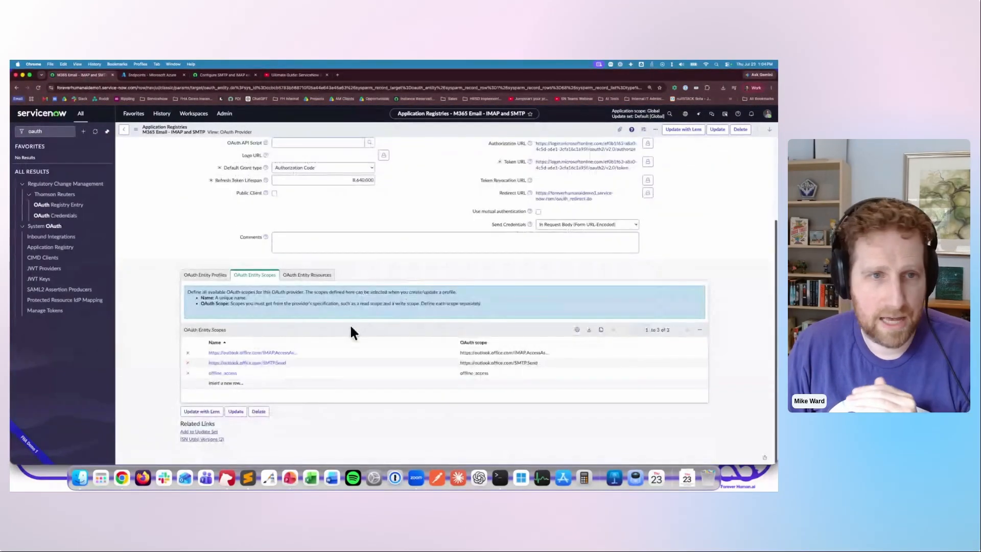
left_click(216, 279)
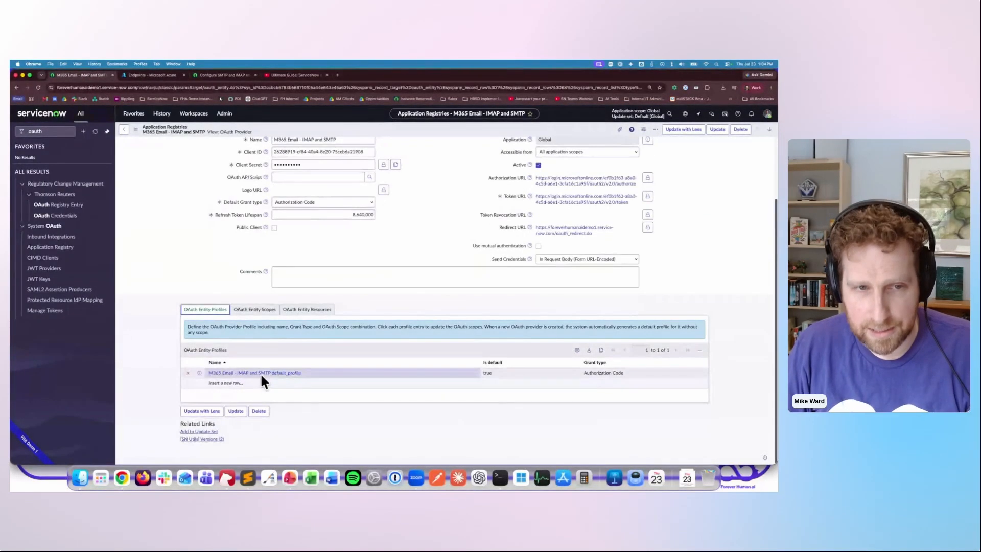
left_click(261, 310)
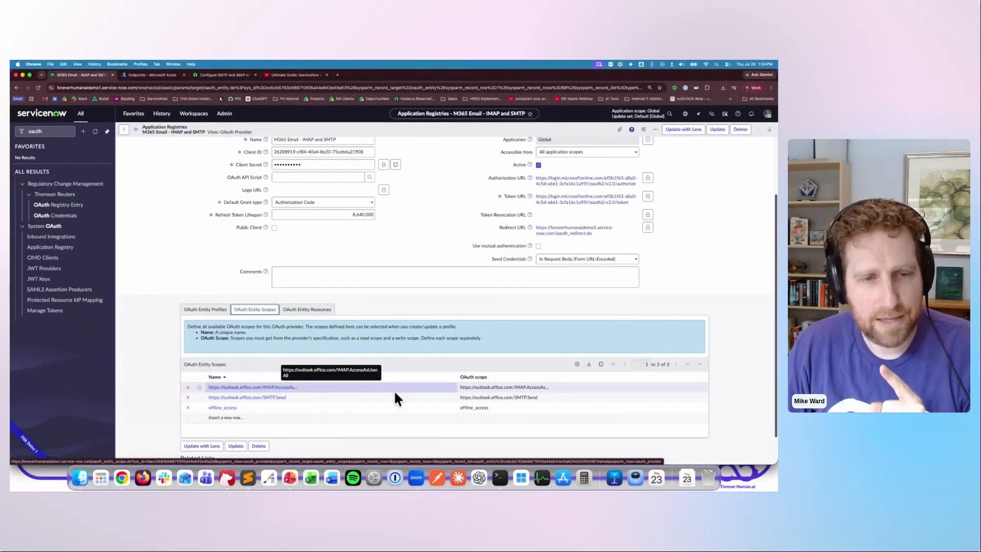
left_click_drag(460, 387, 483, 388)
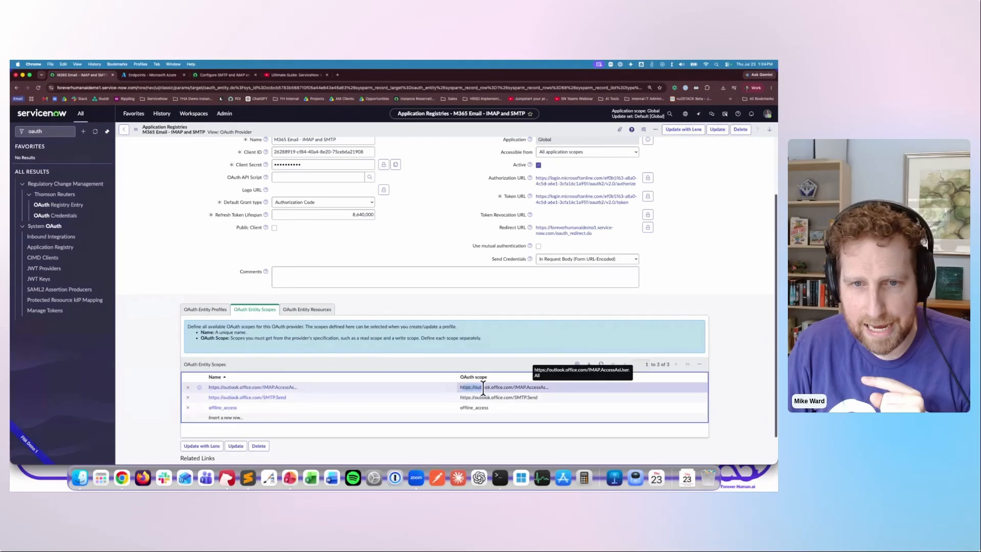
left_click(526, 388)
left_click(448, 300)
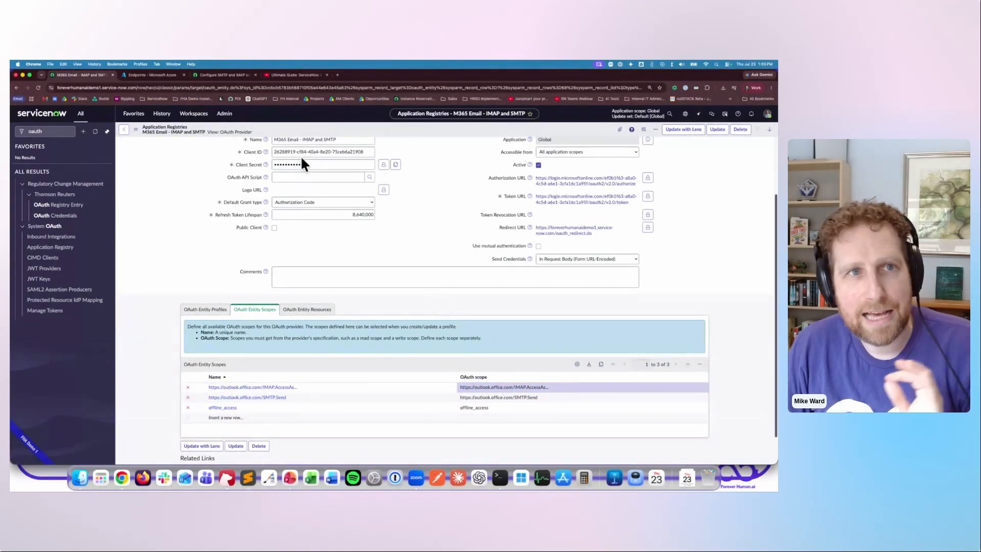
- Switch to the ServiceNow support article on configuring SMTP and IMAP accounts with Office365 using OAuth2 and copy its URL
left_click(231, 76)
key("super+c")
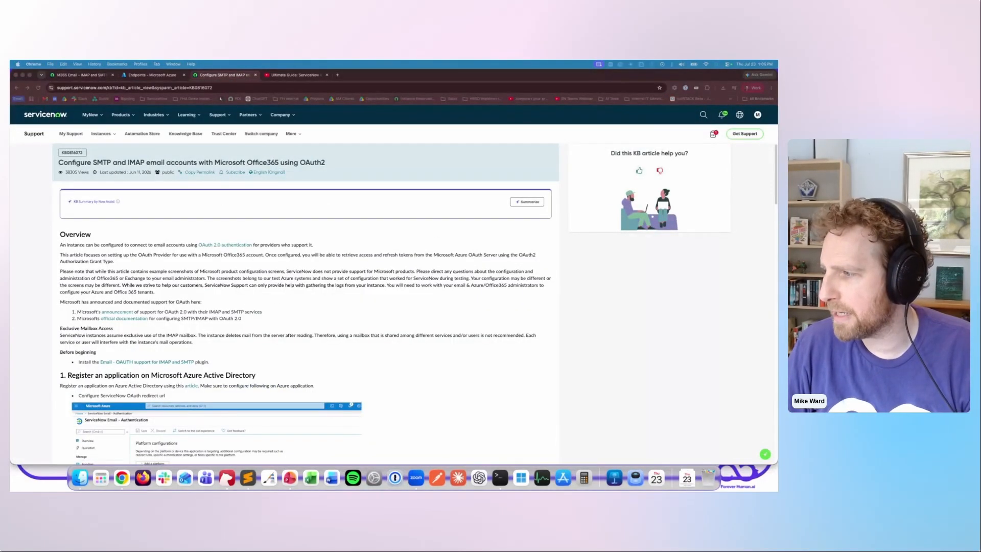
left_click(357, 359)
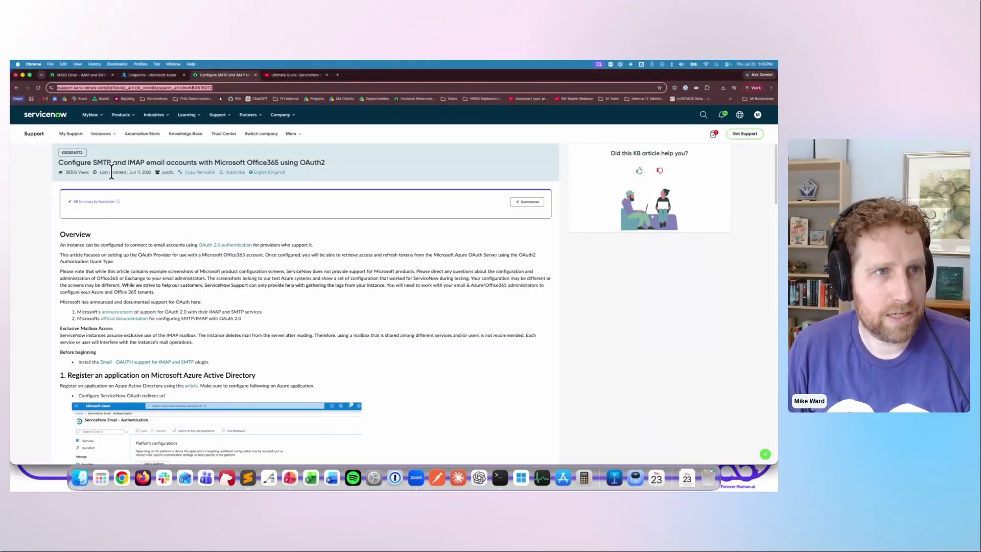
left_click_drag(92, 163, 332, 164)
left_click(373, 290)
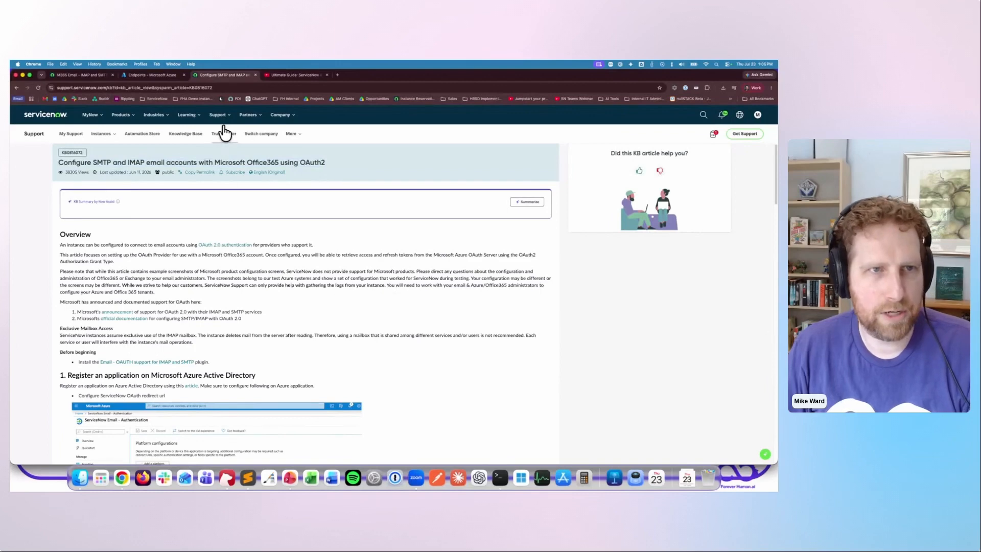
- Return to the application registry and open the M365 Email - IMAP and SMTP default_profile from its OAuth entity profiles
left_click(91, 75)
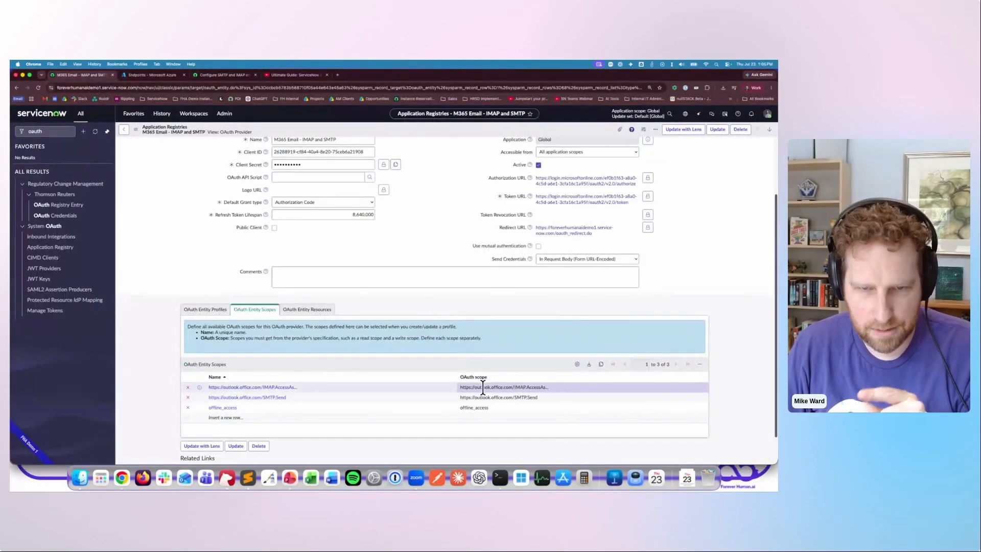
scroll(483, 388, "down", 1)
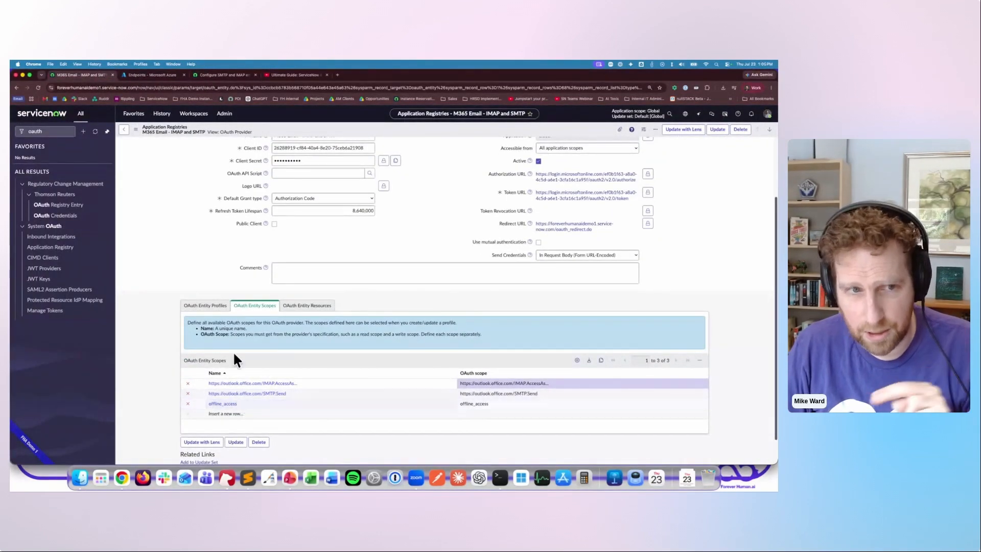
left_click(211, 305)
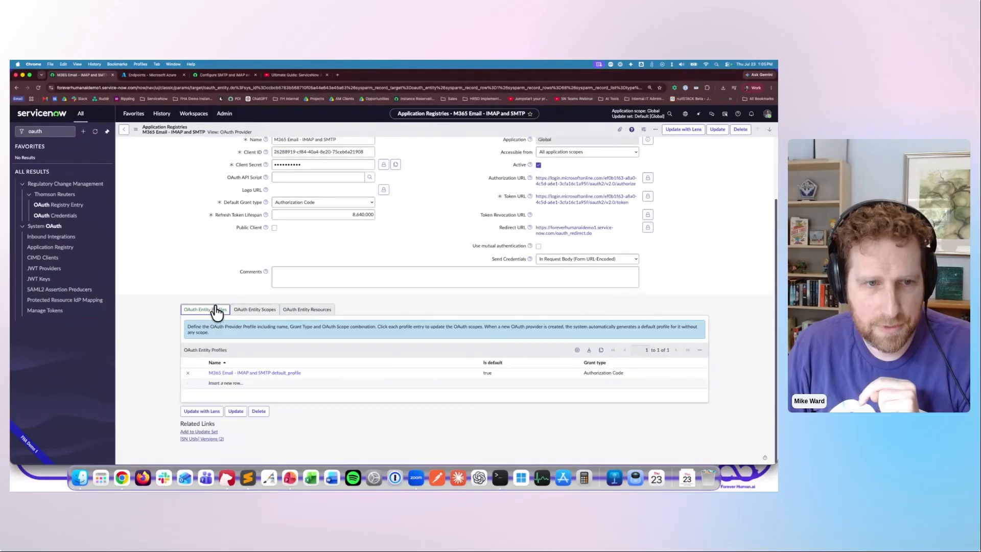
left_click(241, 373)
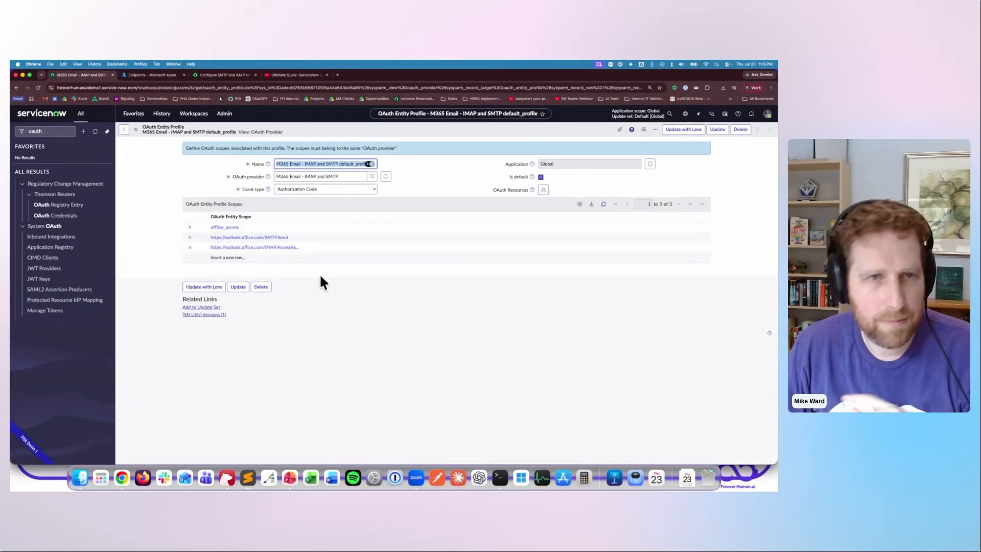
- Open the M365 Email - Receive via IMAP over OAuth record from the email accounts and examine its OAuth refresh token status
key("Return")
left_click(22, 132)
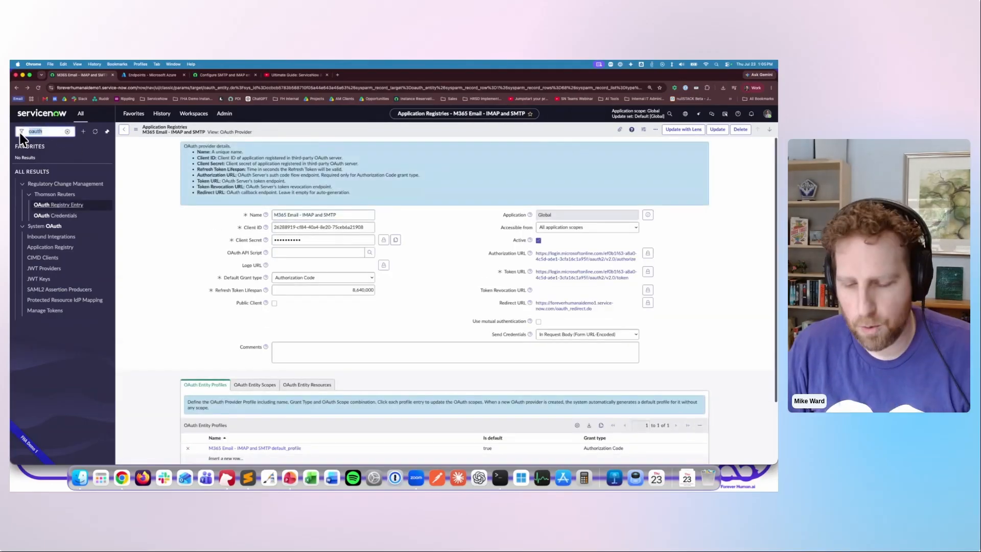
type("lbo")
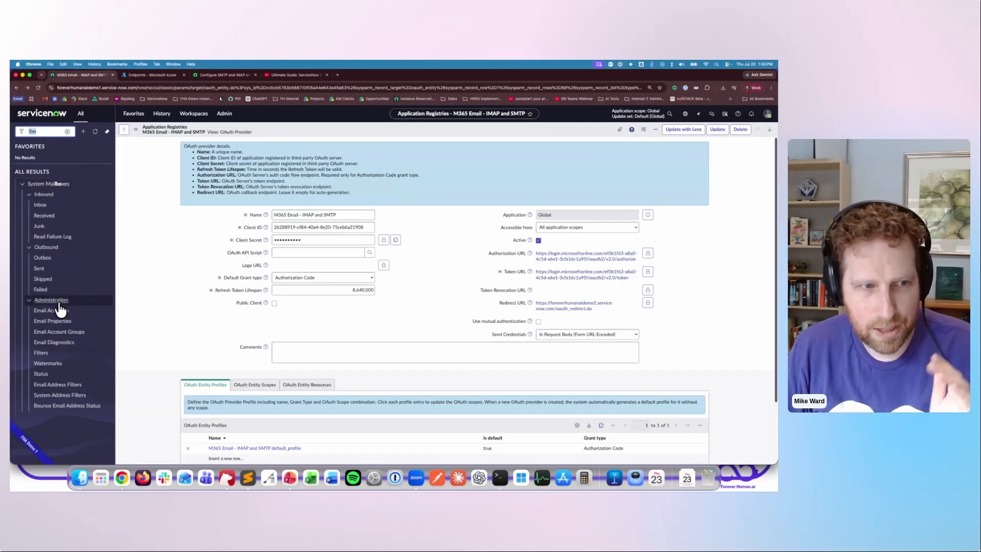
left_click(56, 310)
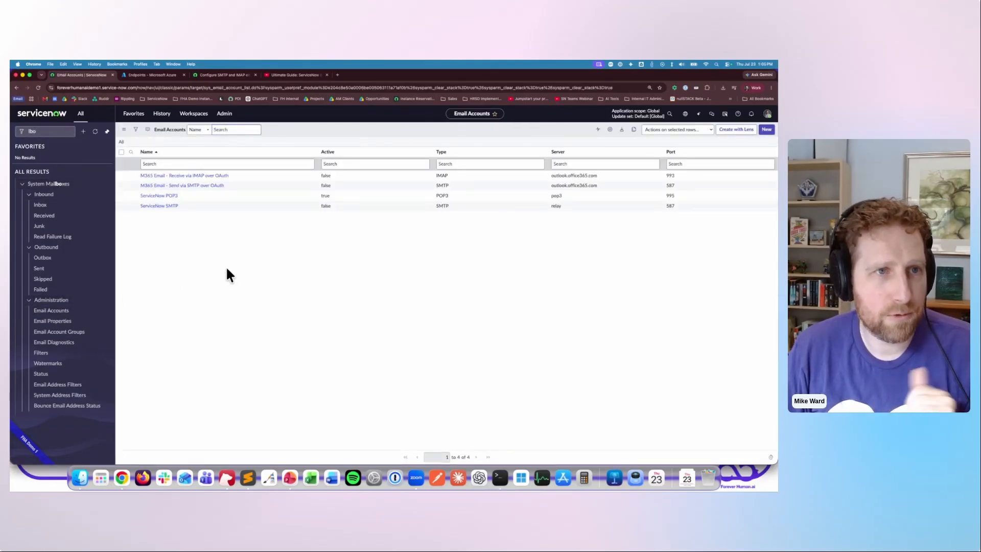
left_click(194, 176)
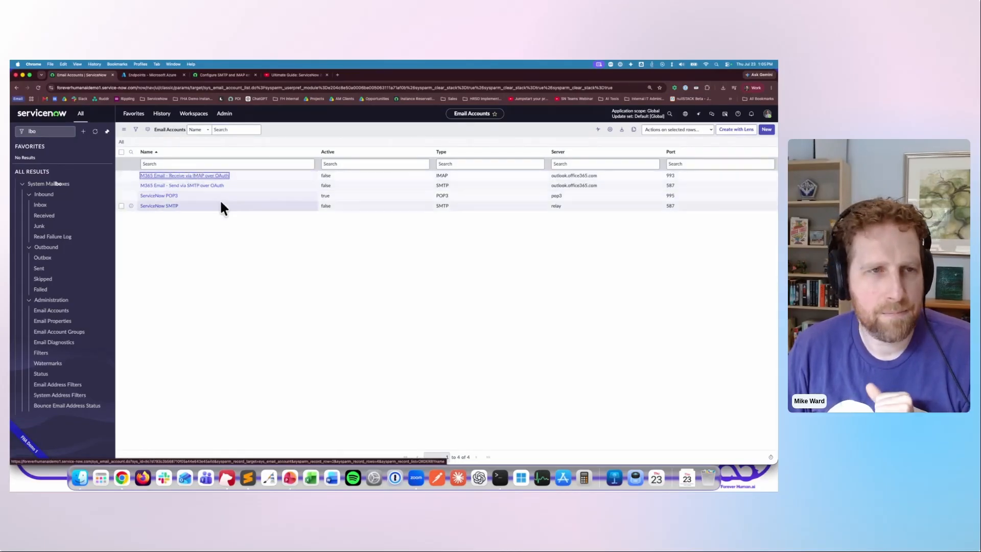
left_click_drag(200, 148, 374, 151)
left_click(375, 151)
- Find the stored OAuth tokens and delete all four M365 Email - IMAP and SMTP tokens, keeping the ForeverHuman.ai Slack token
left_click_drag(59, 135, 16, 123)
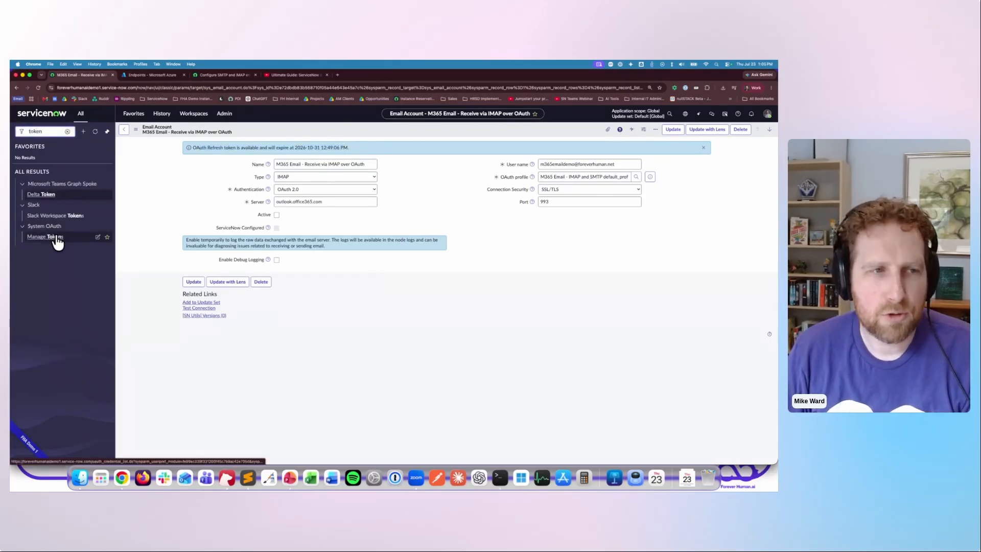
left_click(72, 237)
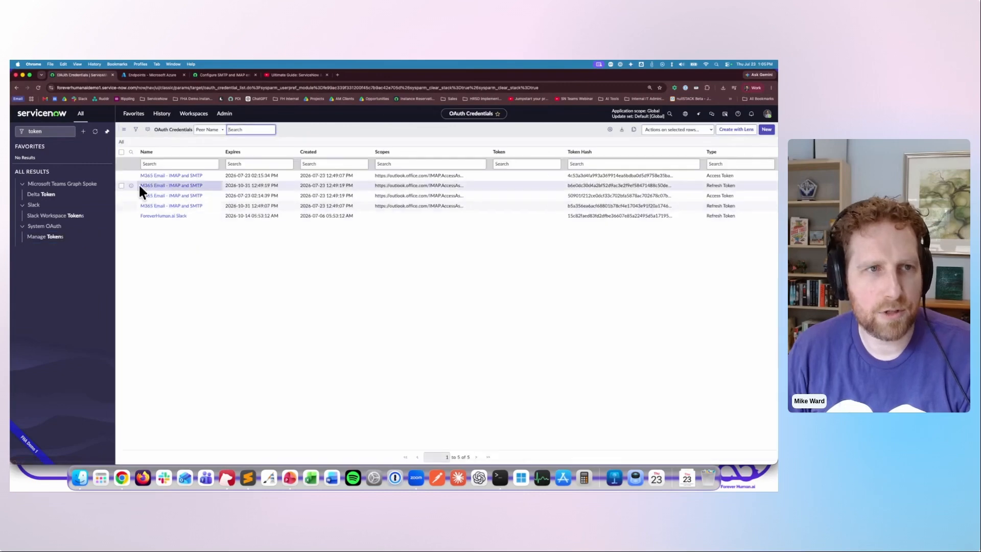
left_click(121, 175)
left_click(121, 185)
left_click(121, 195)
left_click(121, 206)
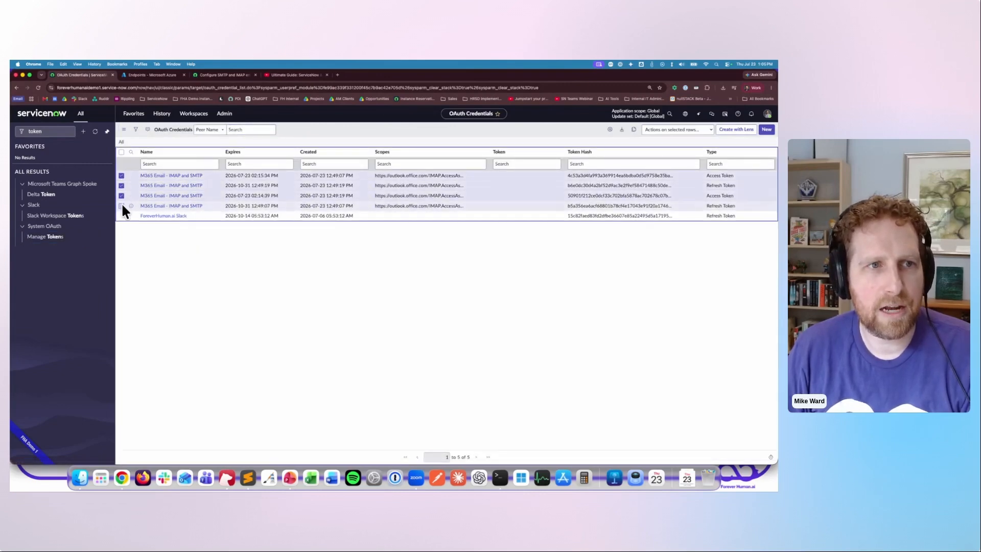
left_click(676, 134)
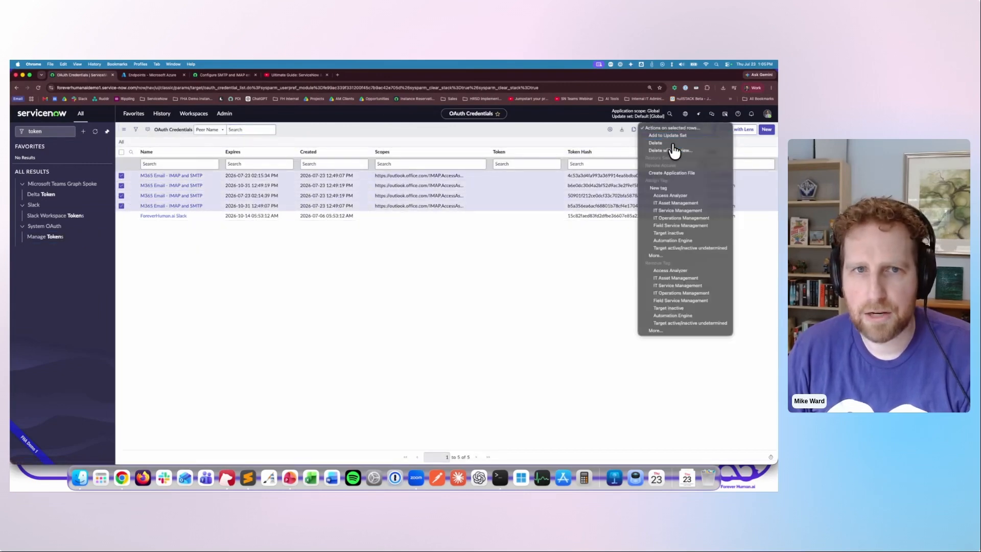
left_click(673, 153)
left_click(470, 166)
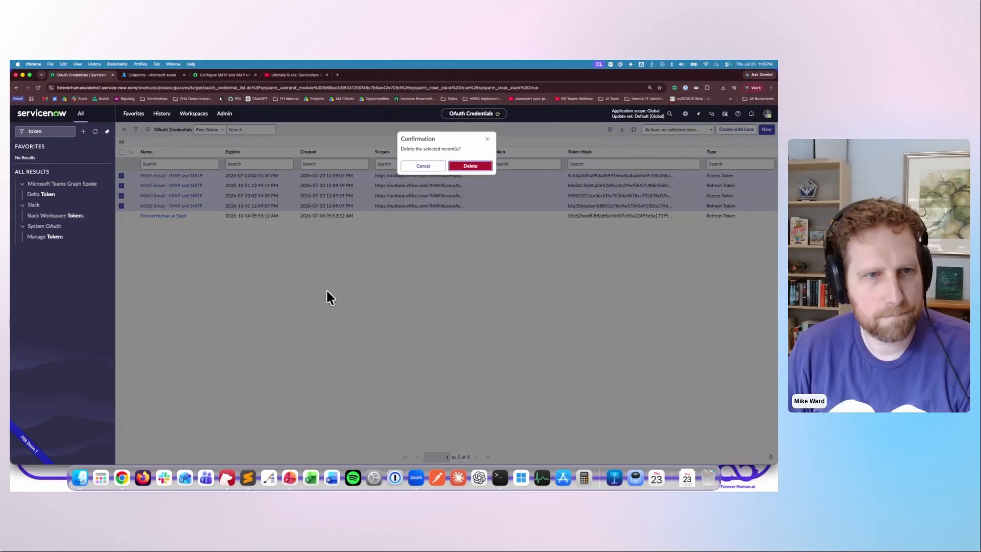
- Go back to the email accounts and reopen the M365 Email - Receive via IMAP over OAuth record
left_click(20, 128)
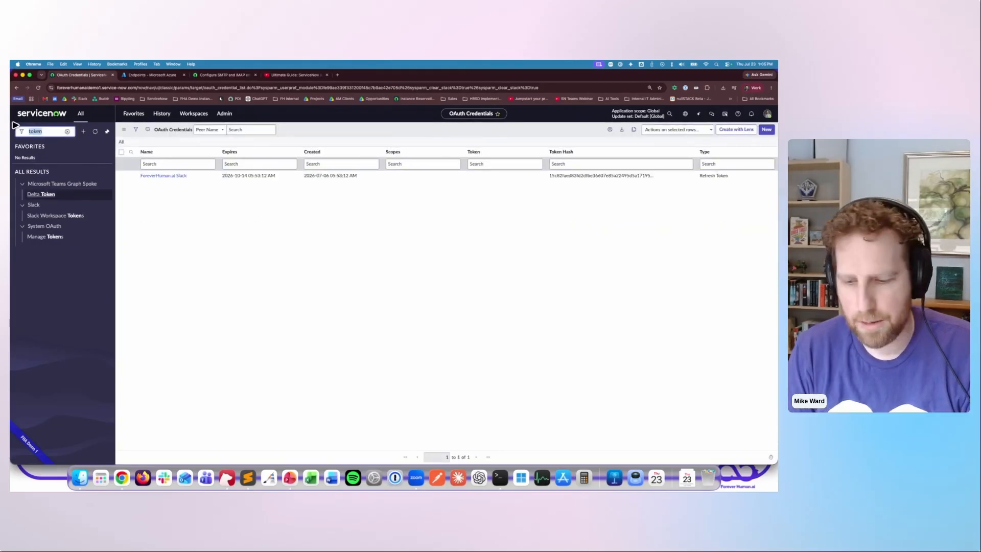
type("lbo")
left_click(56, 310)
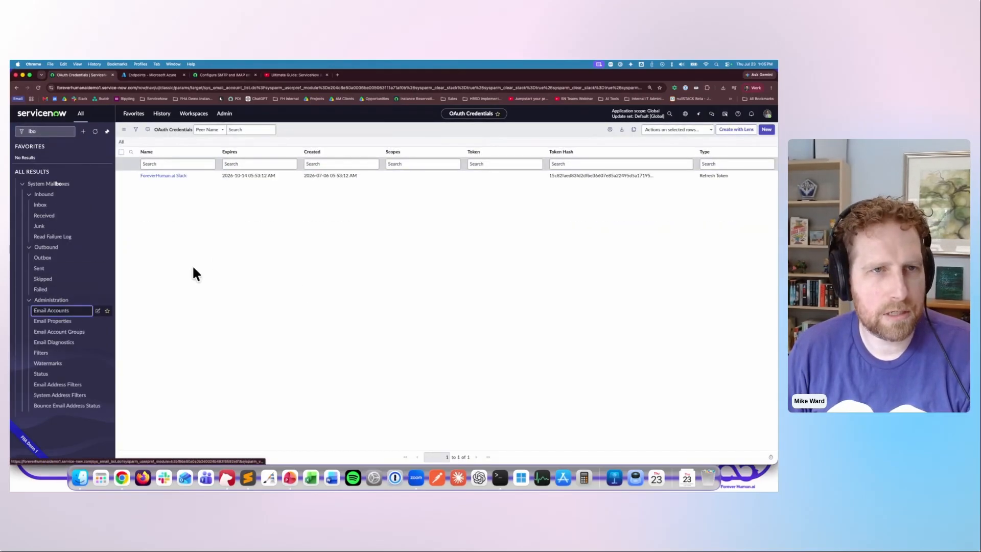
left_click(190, 184)
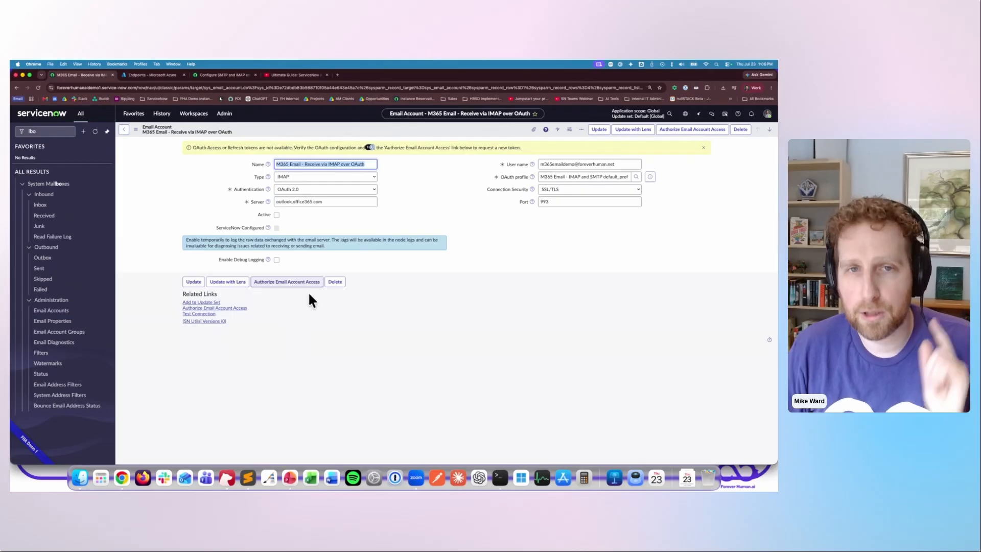
left_click(441, 308)
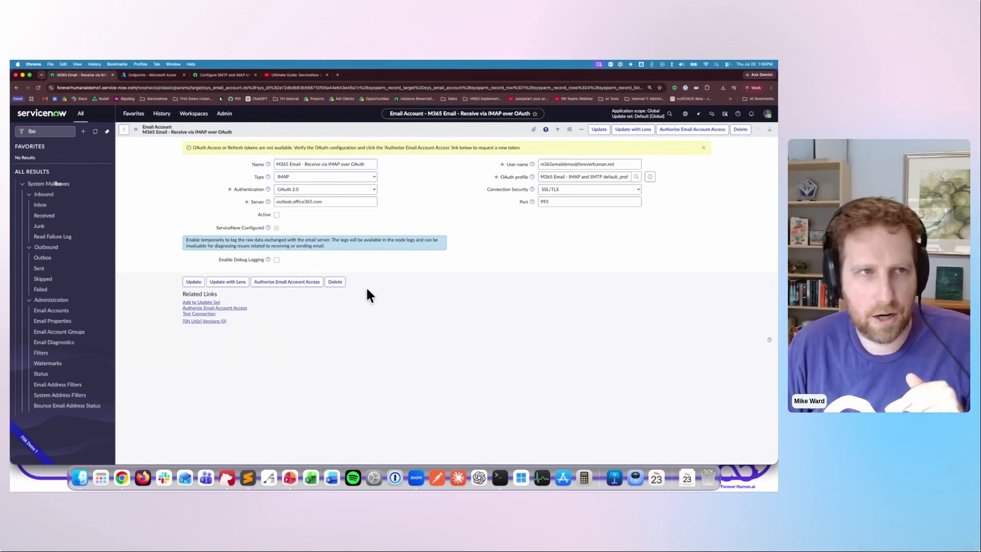
- Authorize email account access for the IMAP account and test its connection
left_click(282, 289)
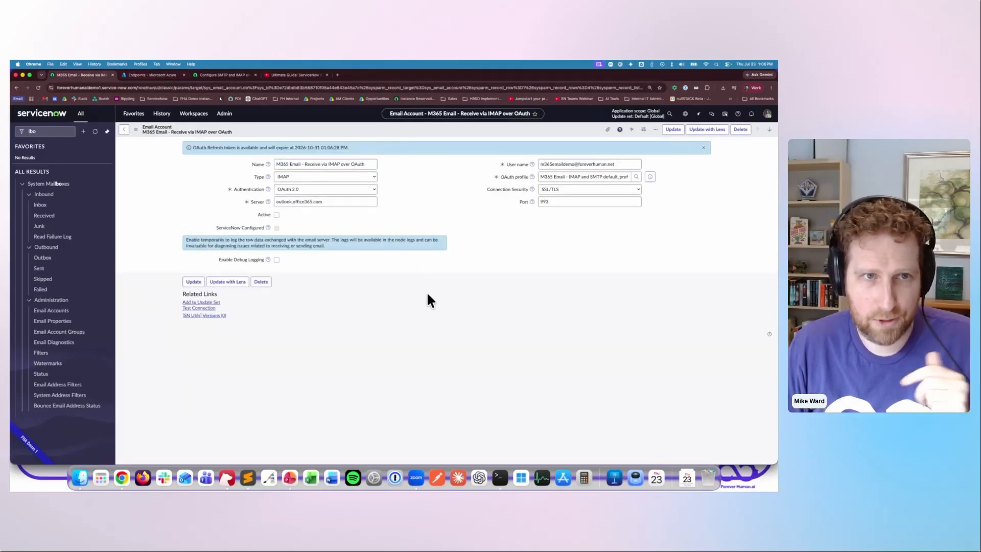
left_click(204, 308)
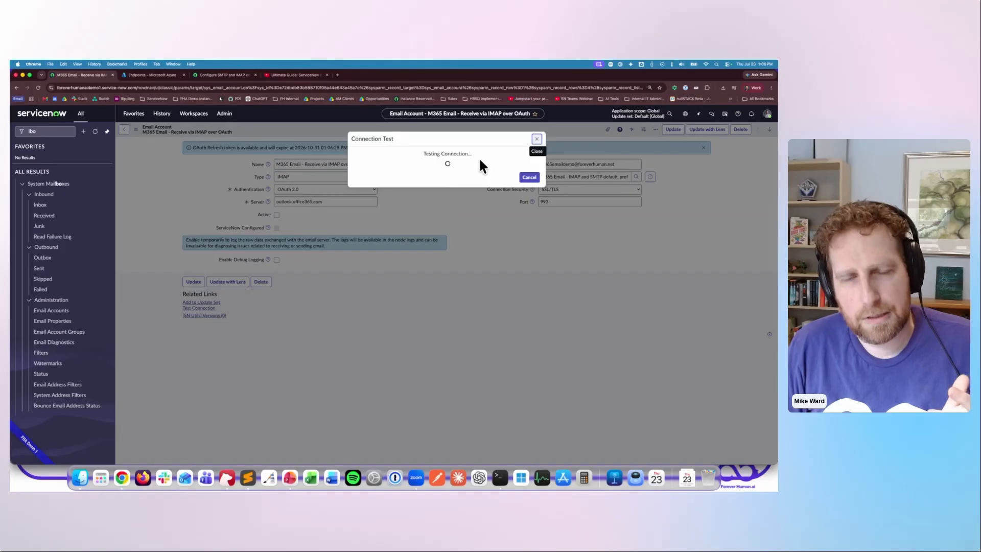
left_click(528, 179)
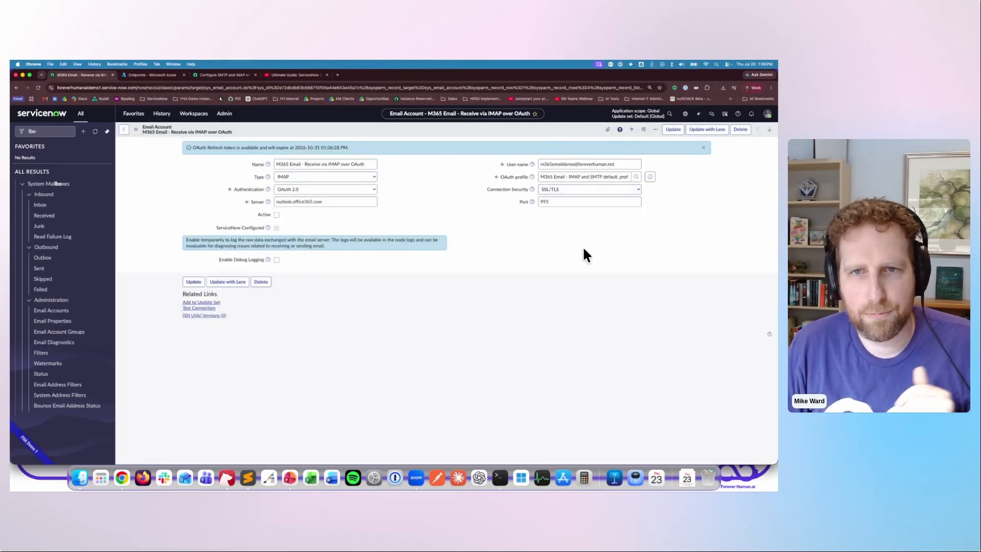
- Move to the M365 Email - Send via SMTP over OAuth account, authorize its email account access and test the connection
left_click(769, 130)
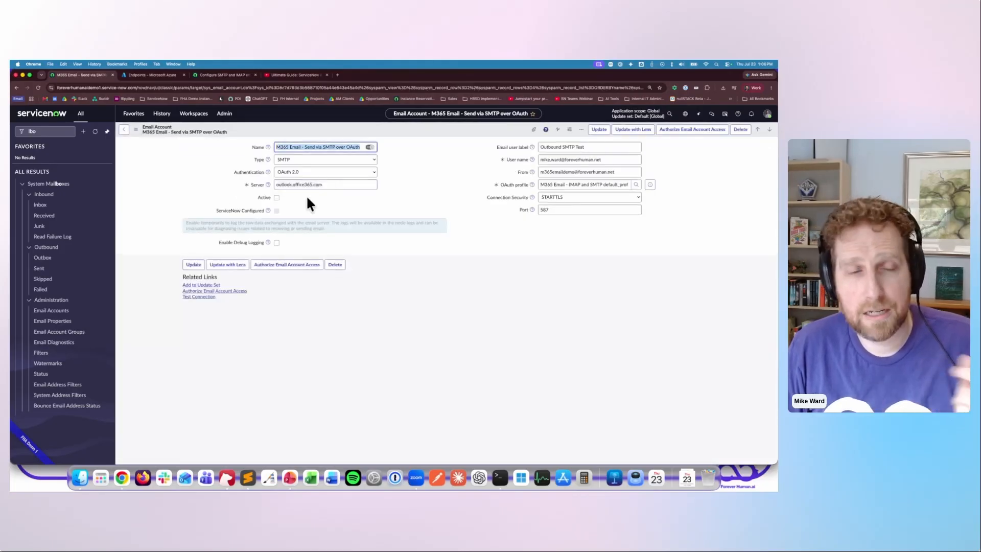
left_click(280, 285)
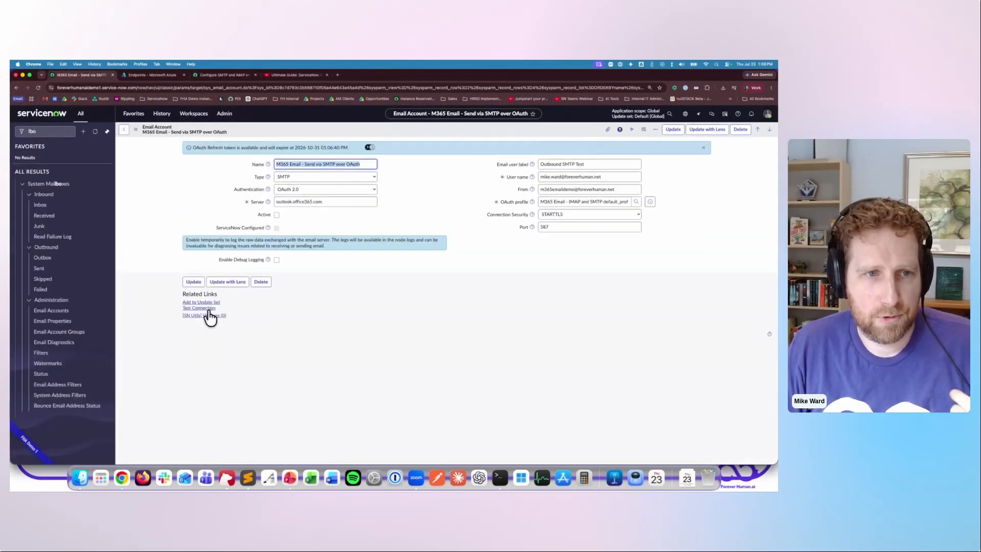
left_click(199, 308)
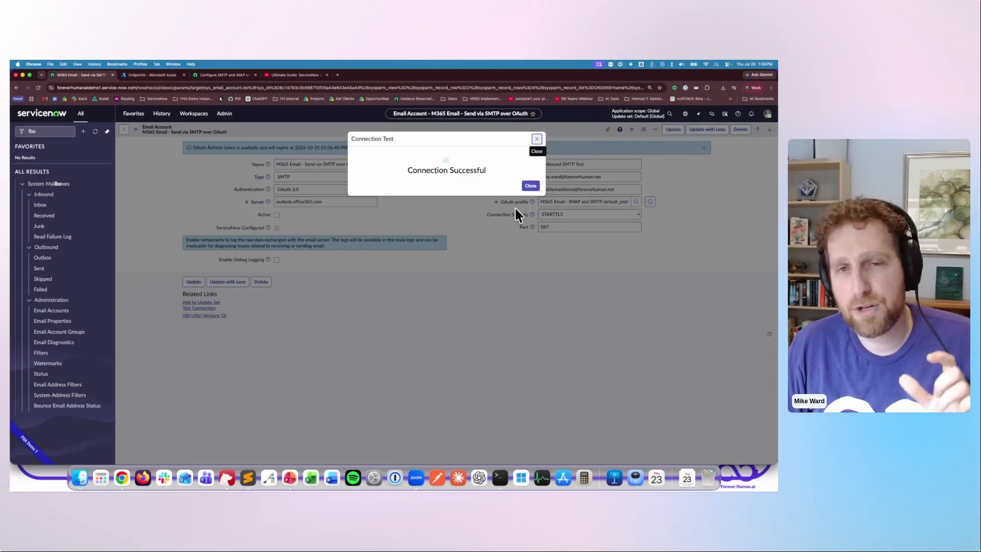
left_click(529, 186)
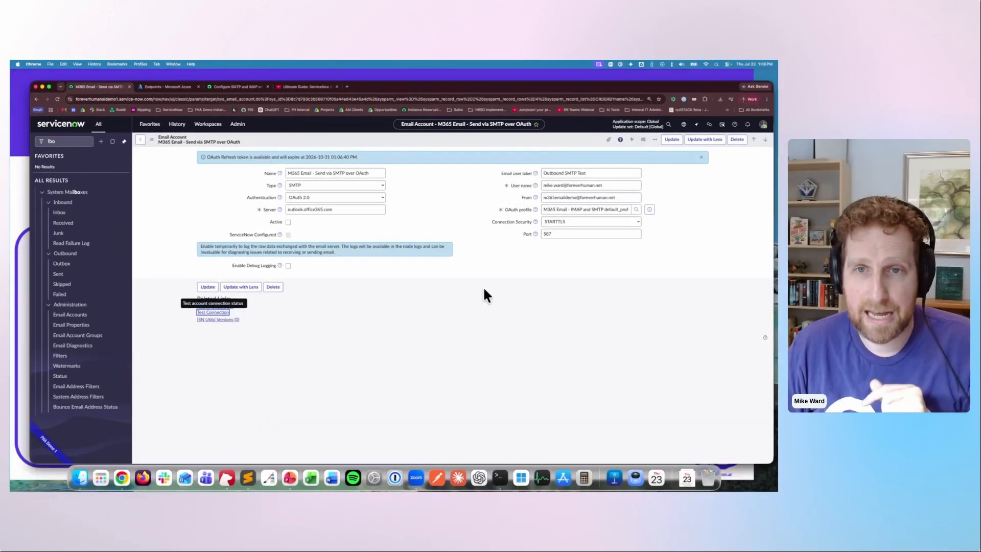
- Switch to Exchange admin center, examine the M365EmailDemo shared mailbox's Send as and Full Access delegation, and return to ServiceNow
key("ctrl+Up")
left_click(716, 318)
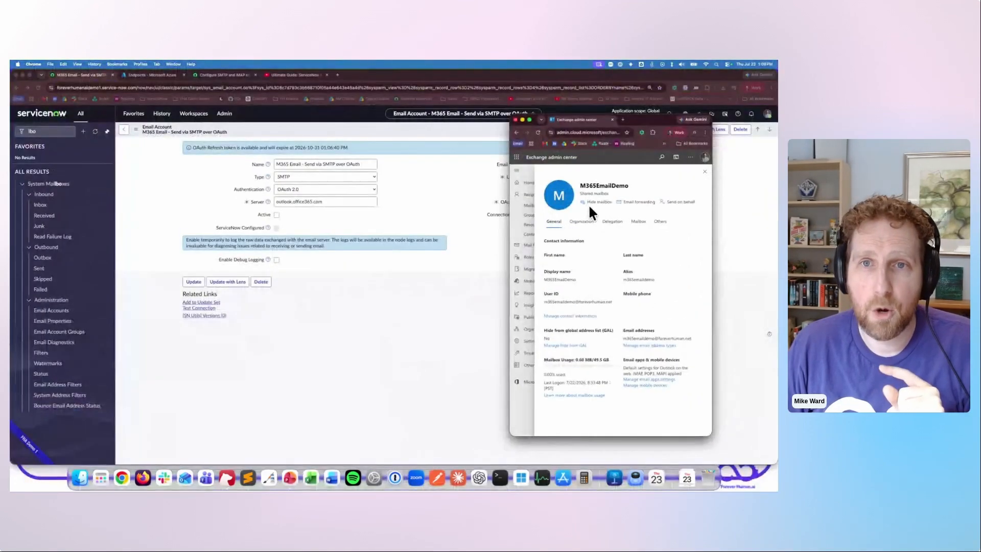
left_click_drag(628, 186, 579, 185)
left_click(613, 223)
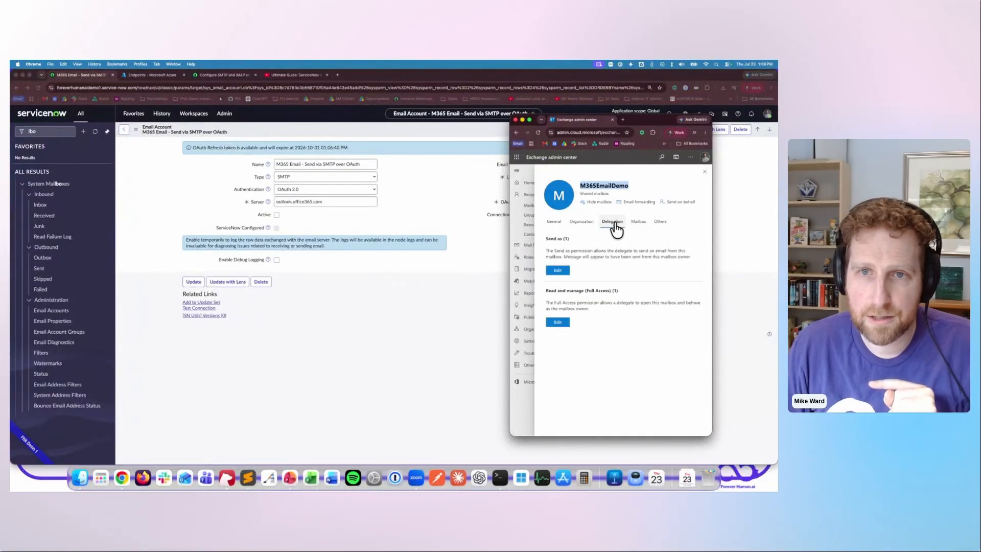
left_click(578, 240)
left_click(556, 271)
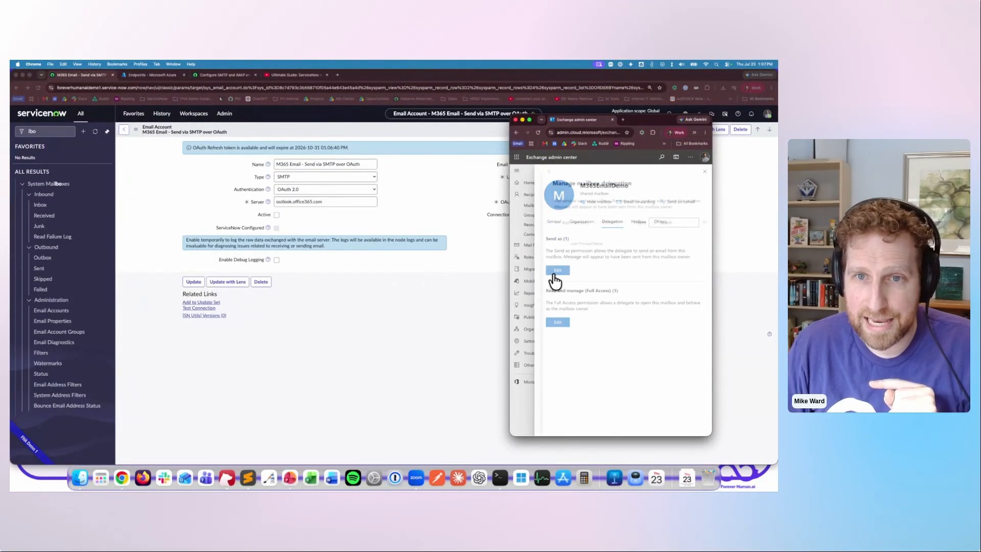
left_click(547, 173)
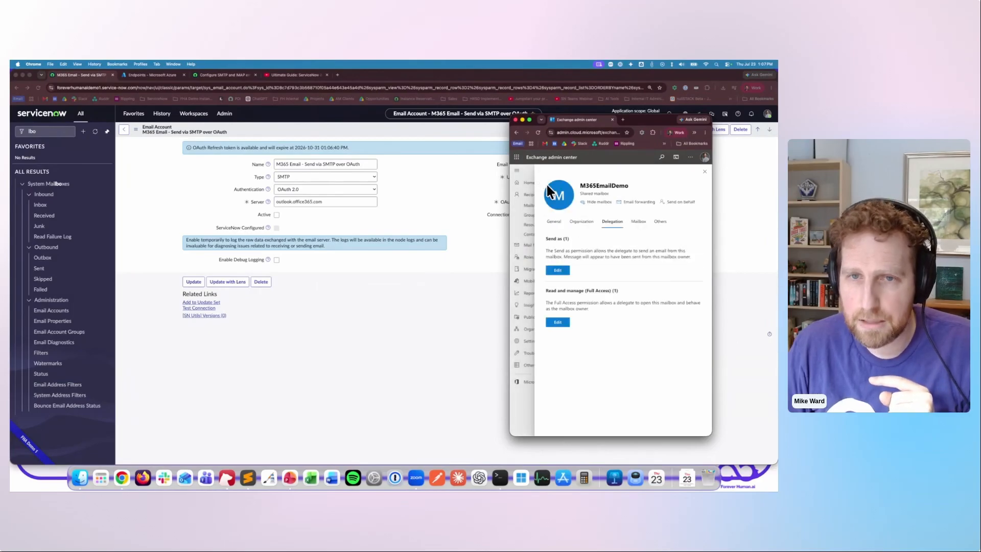
left_click(557, 323)
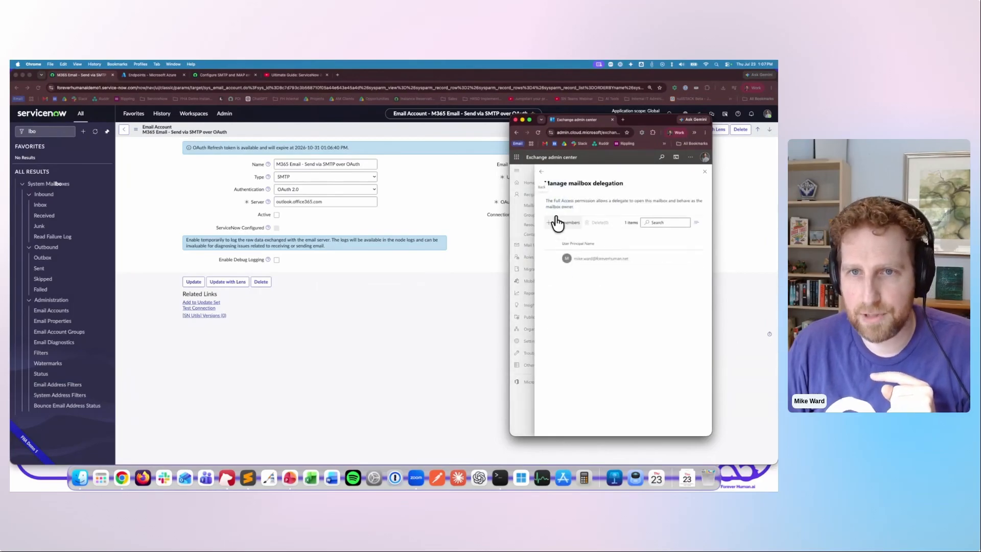
left_click(543, 174)
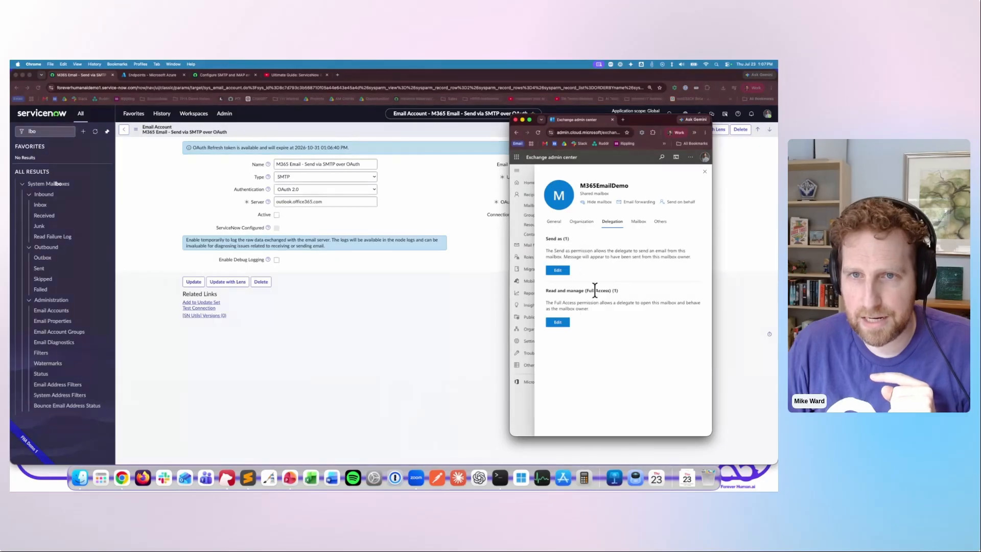
left_click(428, 339)
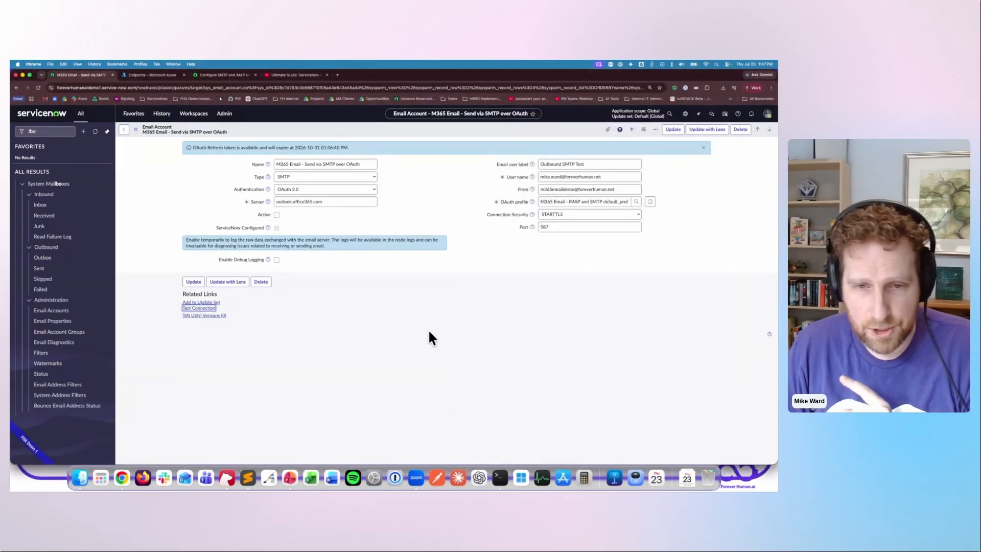
- Switch to Terminal and start a PowerShell session with pwsh
left_click(500, 480)
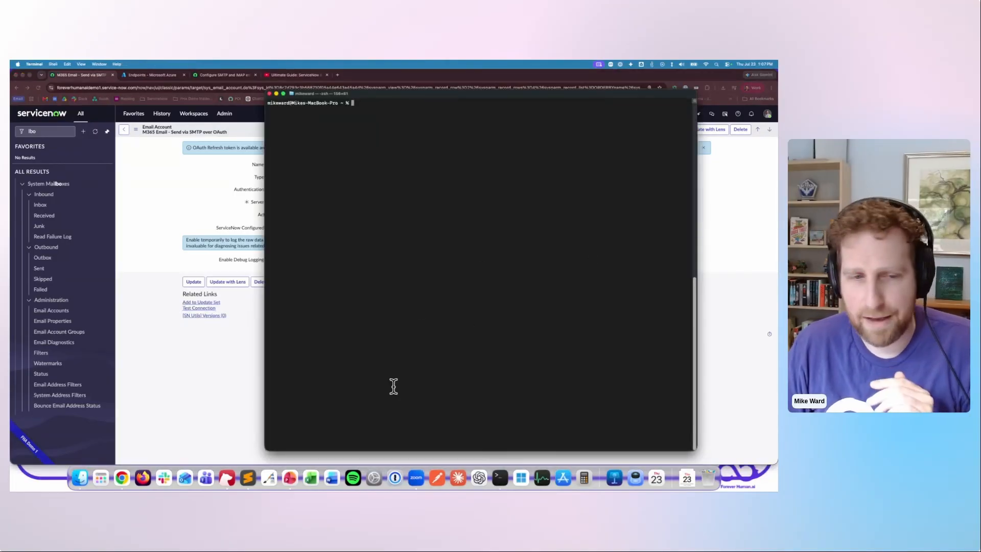
left_click(245, 478)
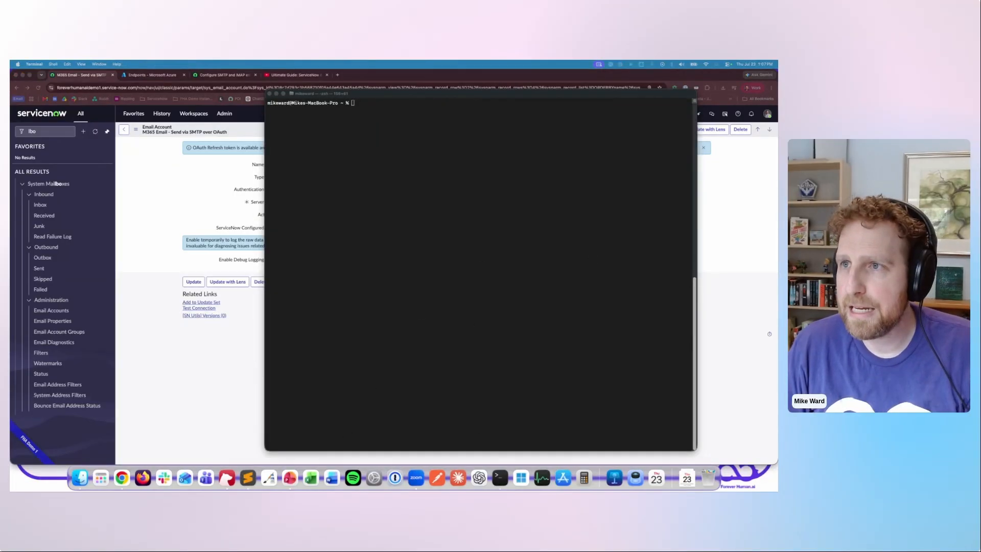
left_click(486, 206)
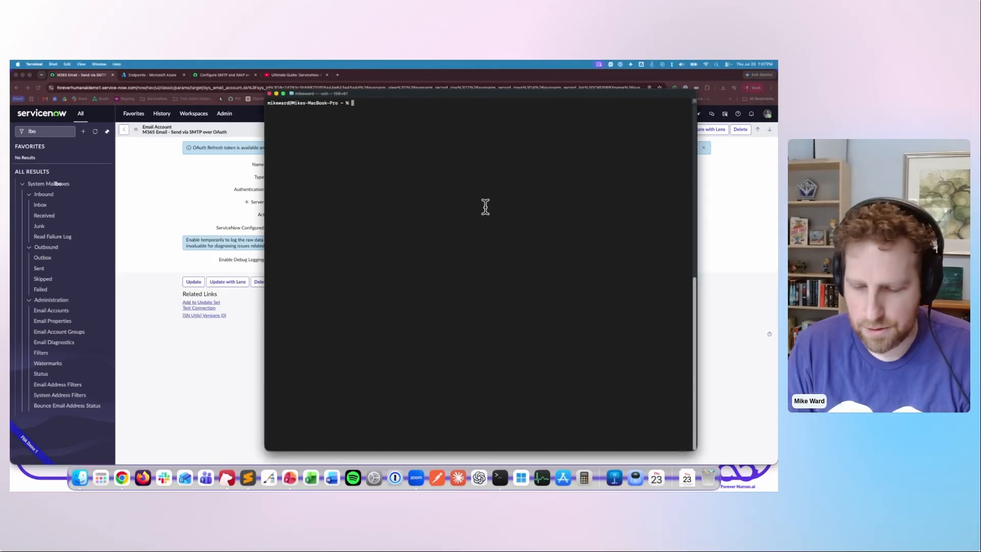
type("pwd")
key("Return")
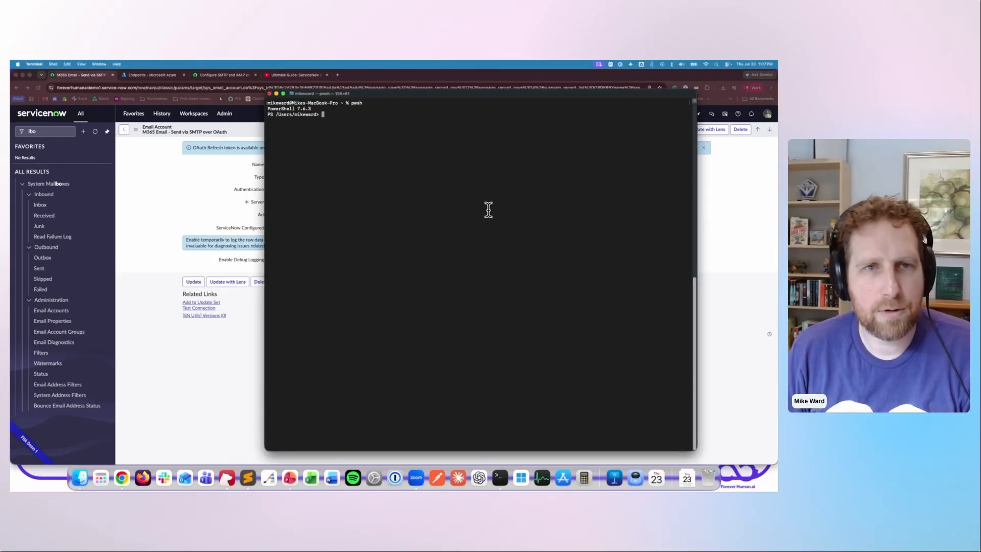
- Run Connect-ExchangeOnline in PowerShell, authenticate with the signed-in Microsoft account, close the authentication page and return to Terminal
type("Connect-ExchangeOnline")
key("Return")
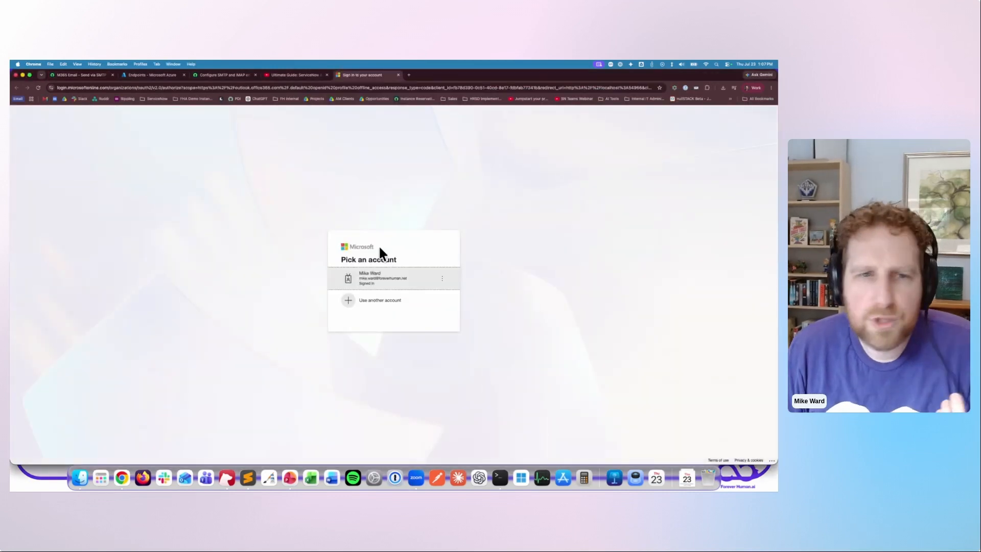
left_click(390, 279)
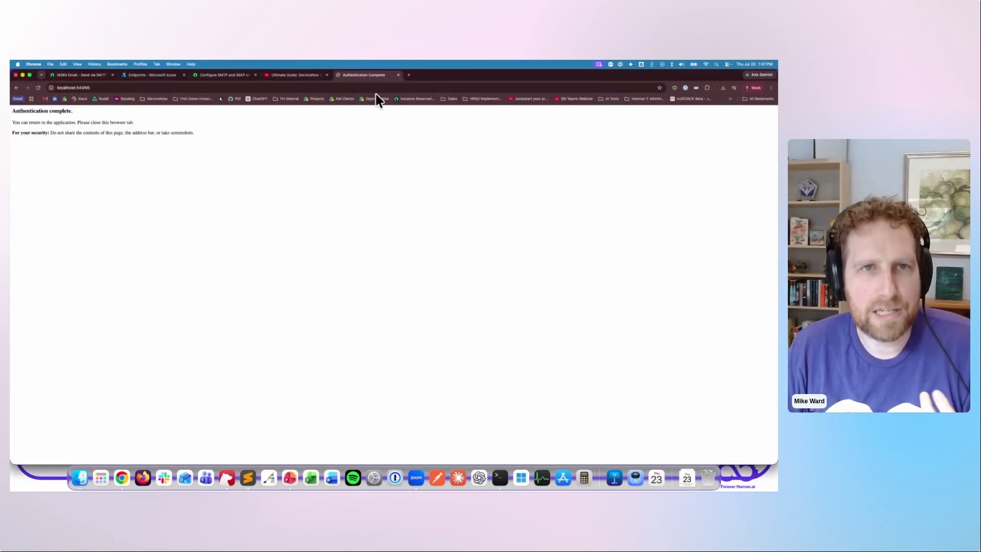
middle_click(371, 76)
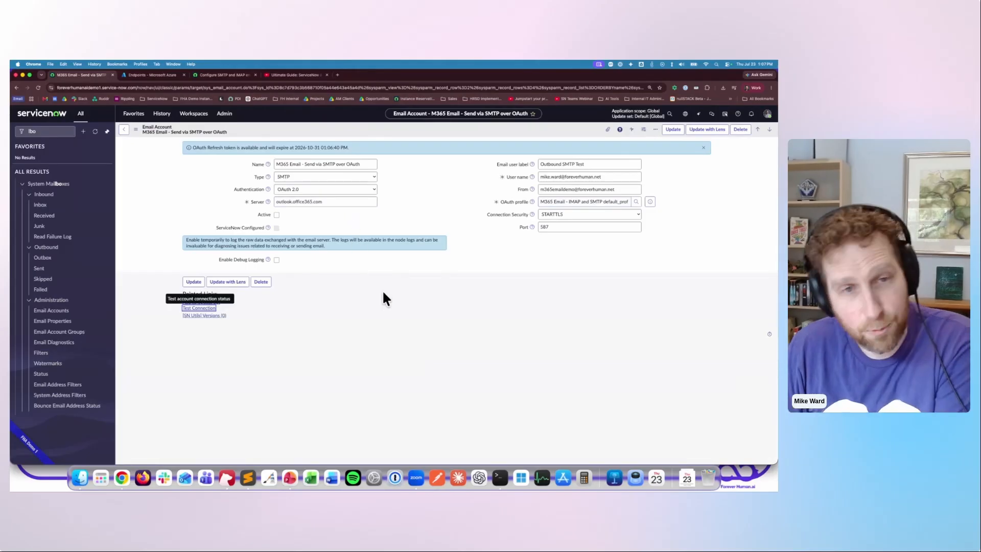
left_click(499, 478)
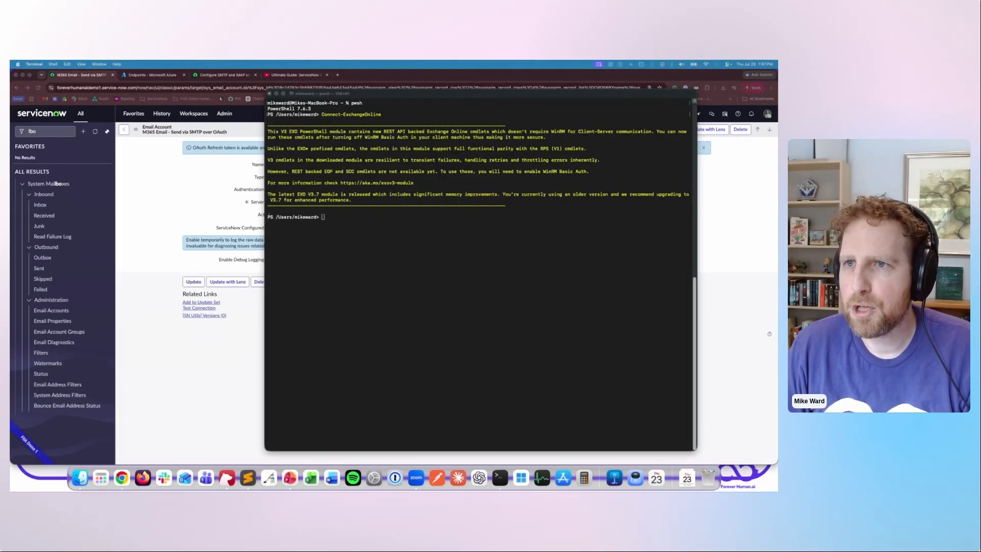
- Run Get-CASMailbox -Identity m365emaildemo in PowerShell and examine the mailbox's SmtpClientAuthenticationDisabled setting
left_click(474, 261)
type("Get-CASMailbox -Identity m365emaildemo")
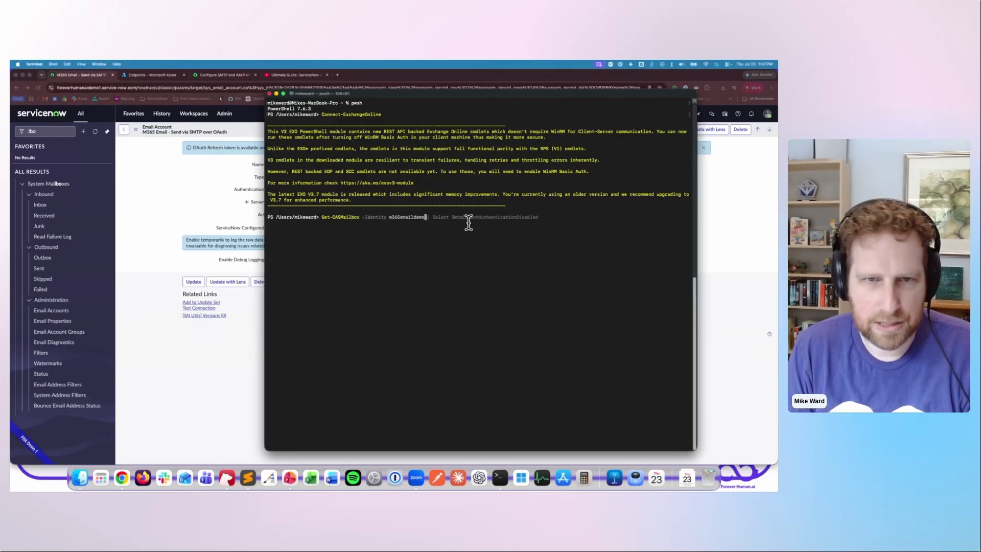
key("Right")
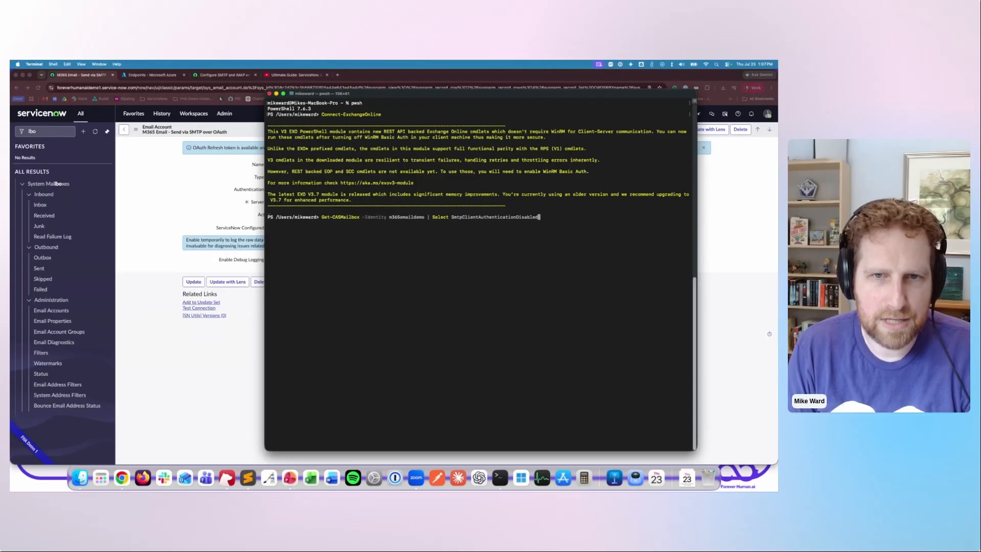
key("BackSpace")
key("BackSpace")
key("BackSpace")
key("BackSpace")
key("BackSpace")
key("BackSpace")
key("BackSpace")
key("BackSpace")
key("BackSpace")
key("BackSpace")
key("BackSpace")
key("BackSpace")
key("BackSpace")
key("BackSpace")
key("BackSpace")
key("BackSpace")
key("BackSpace")
key("BackSpace")
key("BackSpace")
key("BackSpace")
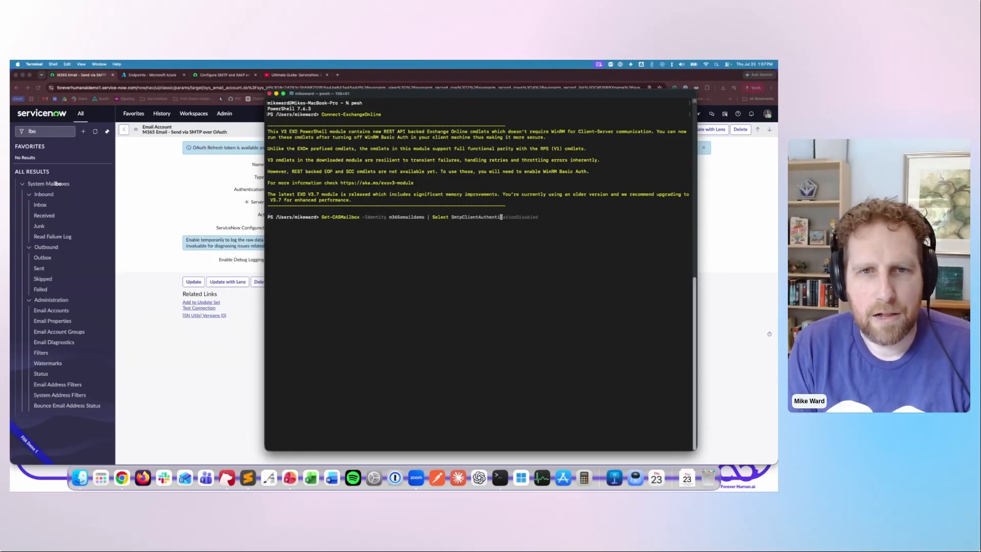
key("BackSpace")
key("BackSpace")
key("BackSpace")
key("BackSpace")
key("BackSpace")
key("BackSpace")
key("BackSpace")
key("BackSpace")
key("BackSpace")
key("BackSpace")
key("BackSpace")
key("BackSpace")
key("BackSpace")
key("BackSpace")
key("BackSpace")
key("BackSpace")
key("BackSpace")
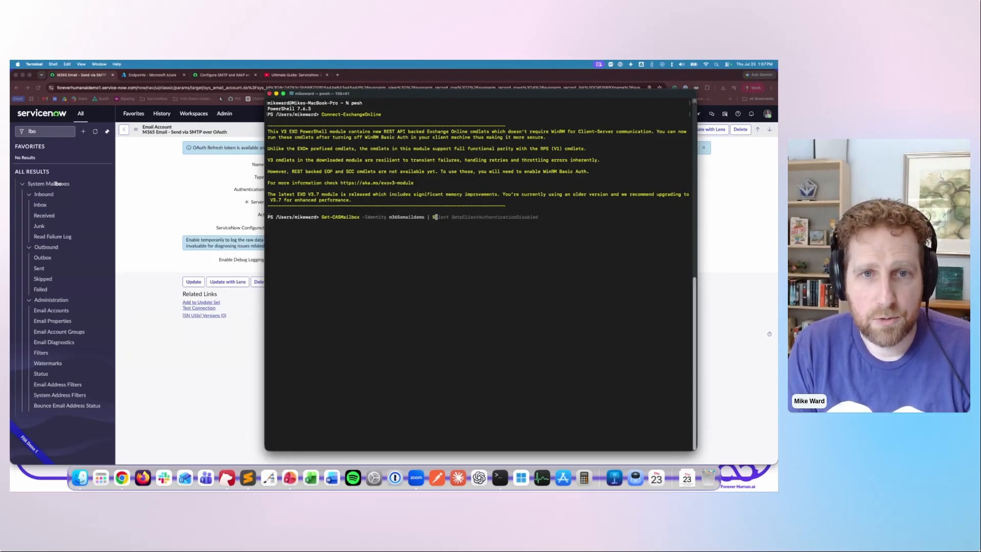
key("Return")
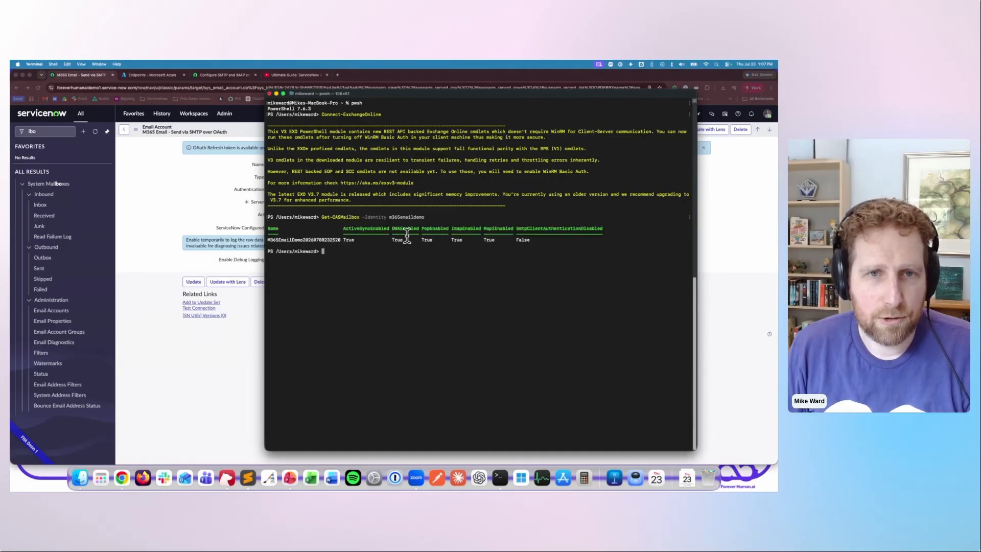
left_click_drag(453, 228, 604, 229)
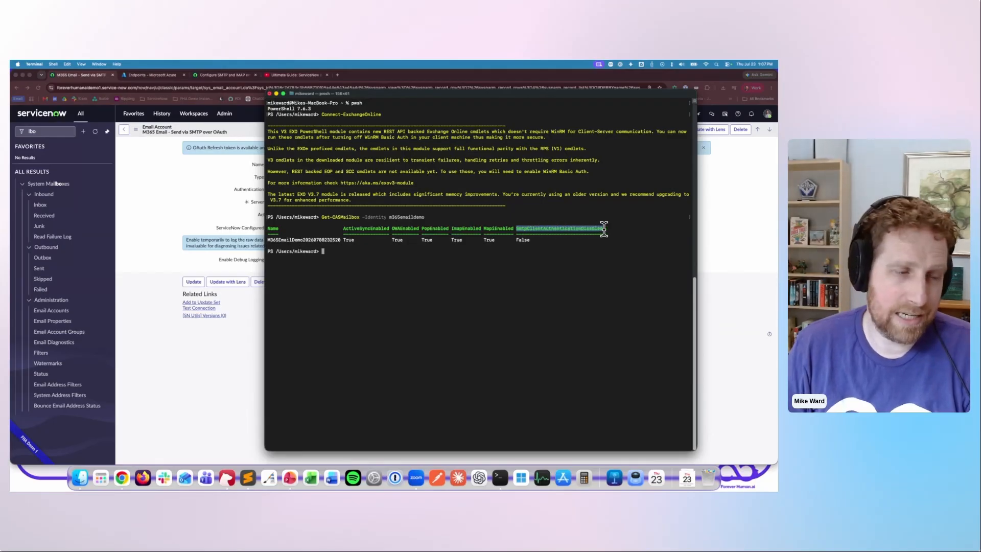
left_click(545, 230)
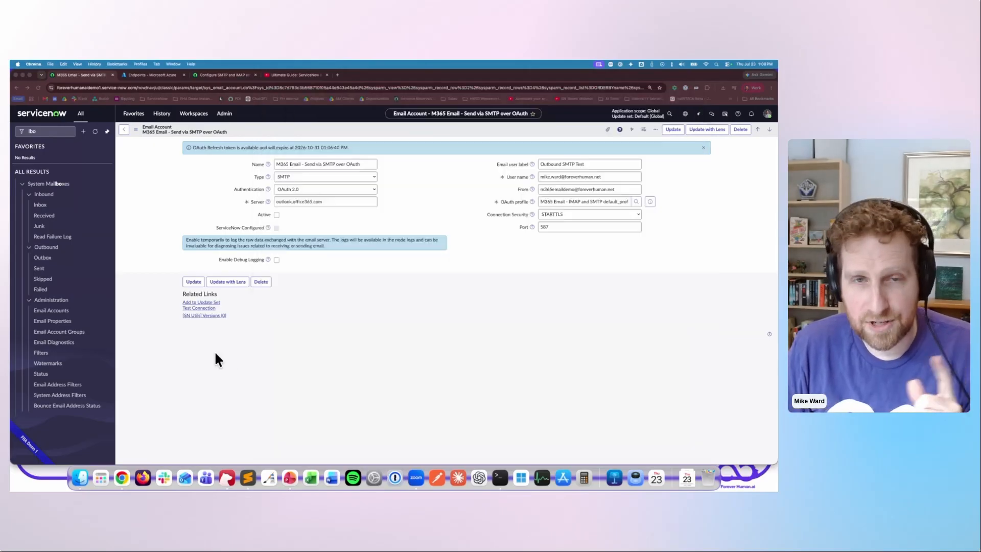
- Return to ServiceNow and examine the User name, From and Email user label fields of the SMTP over OAuth email account
left_click(213, 351)
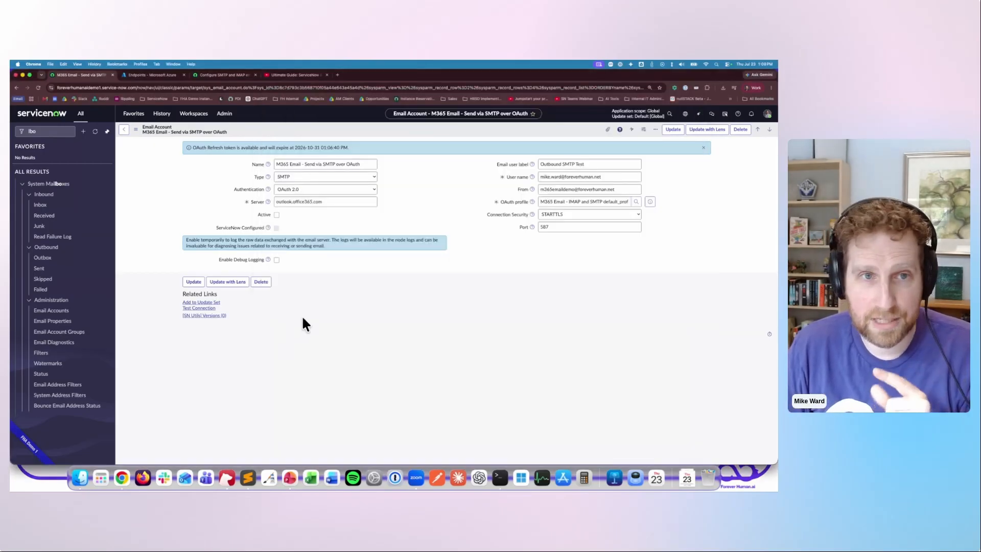
left_click_drag(603, 177, 523, 170)
left_click(544, 245)
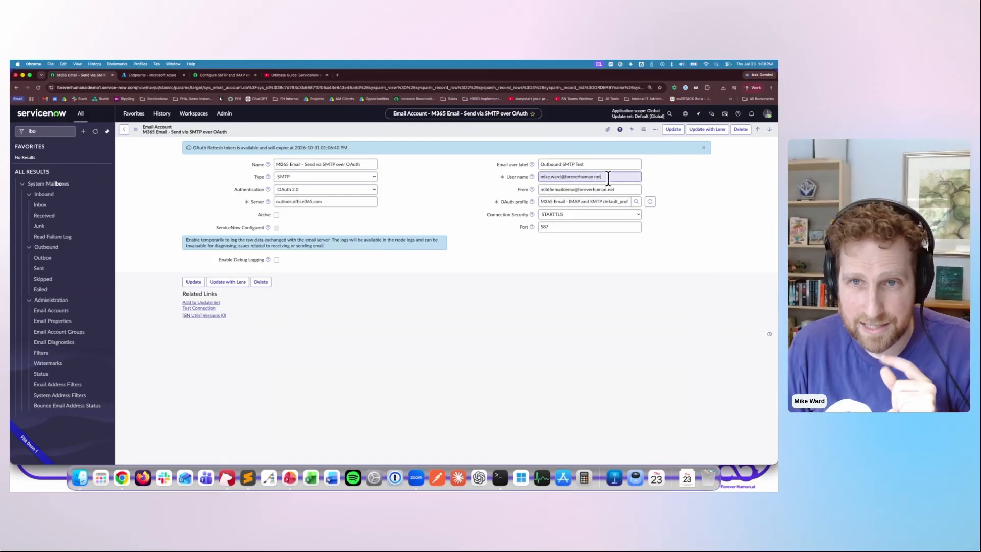
left_click(504, 246)
left_click_drag(617, 189, 532, 188)
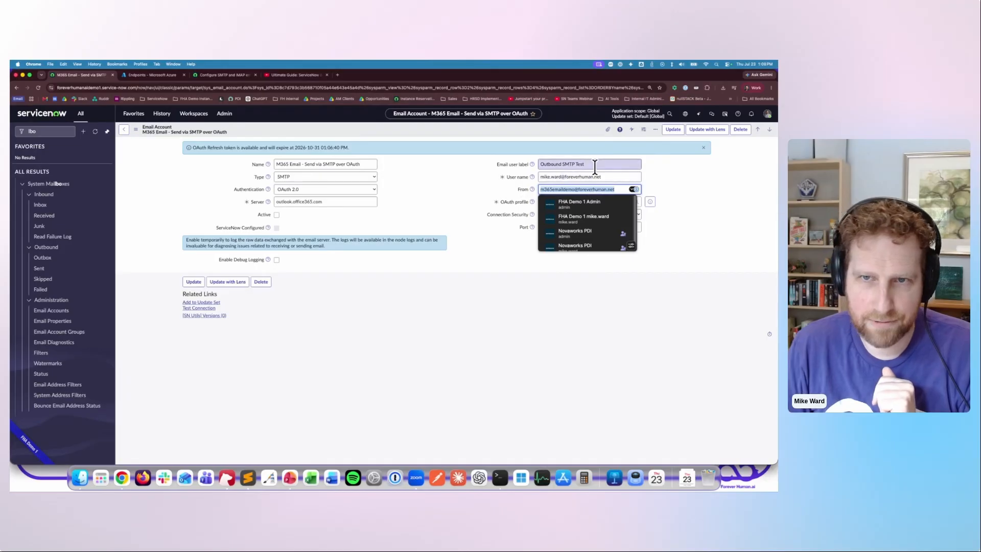
left_click_drag(595, 166, 514, 162)
left_click(507, 259)
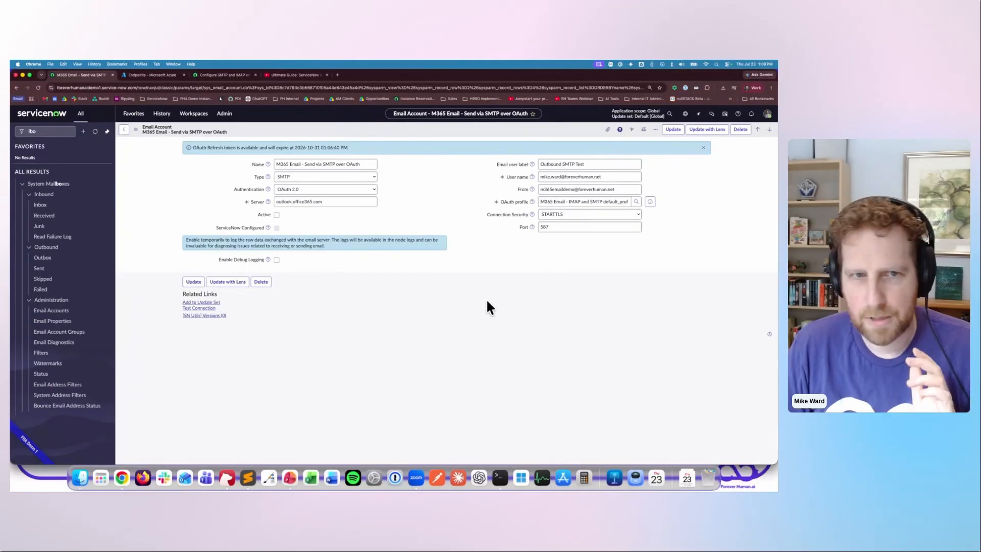
- Switch to the presentation slideshow and advance from the SMTP / IMAP slide to the Graph API over OAuth 2.0 slide
key("ctrl+Up")
left_click(268, 216)
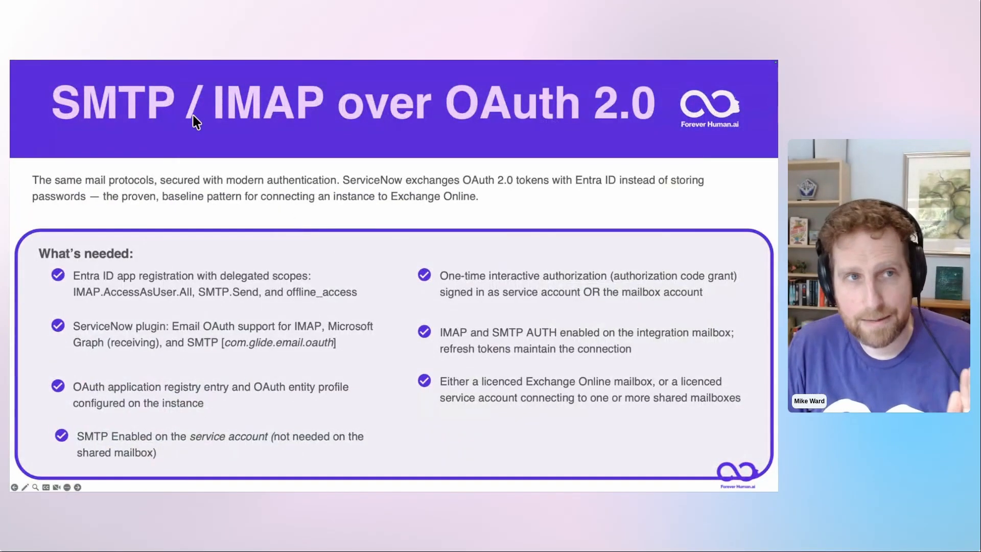
left_click(334, 210)
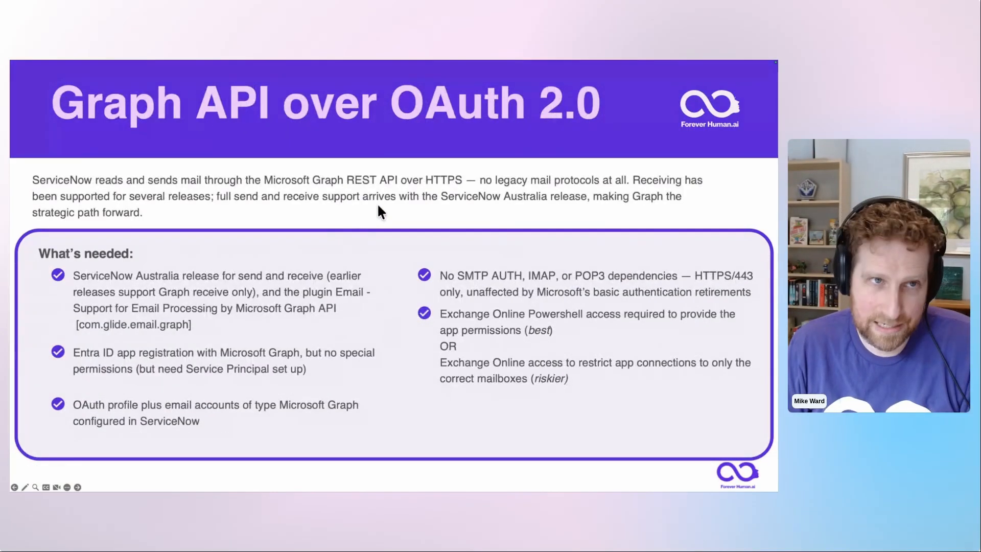